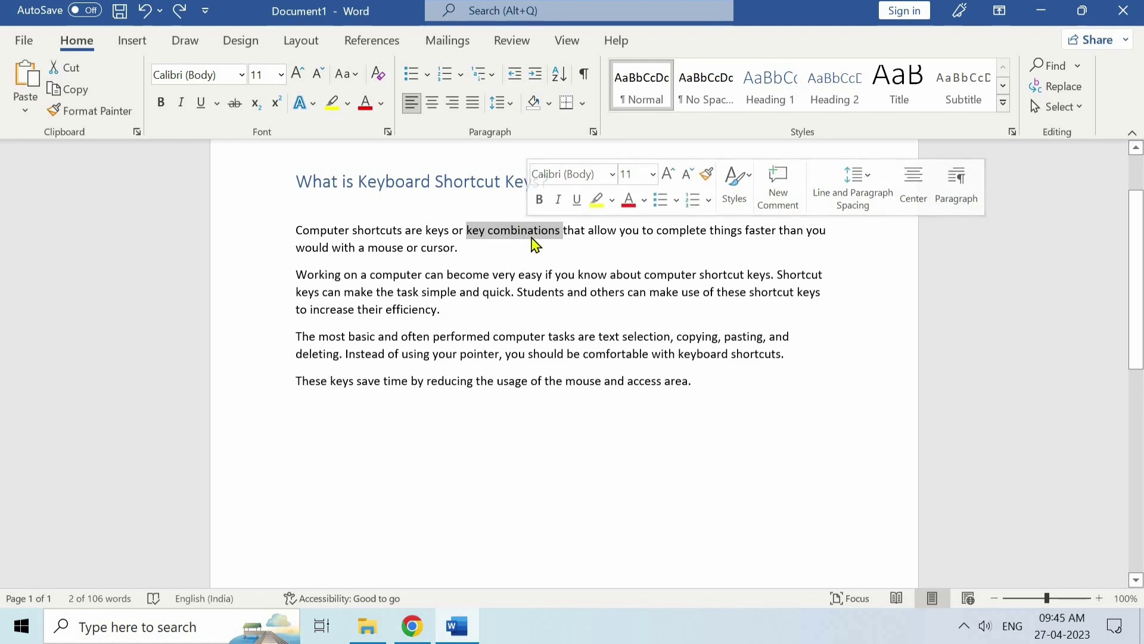
Make the phrase "key combinations" bold and select the whole first paragraph
{"action": "key", "text": "ctrl+b"}
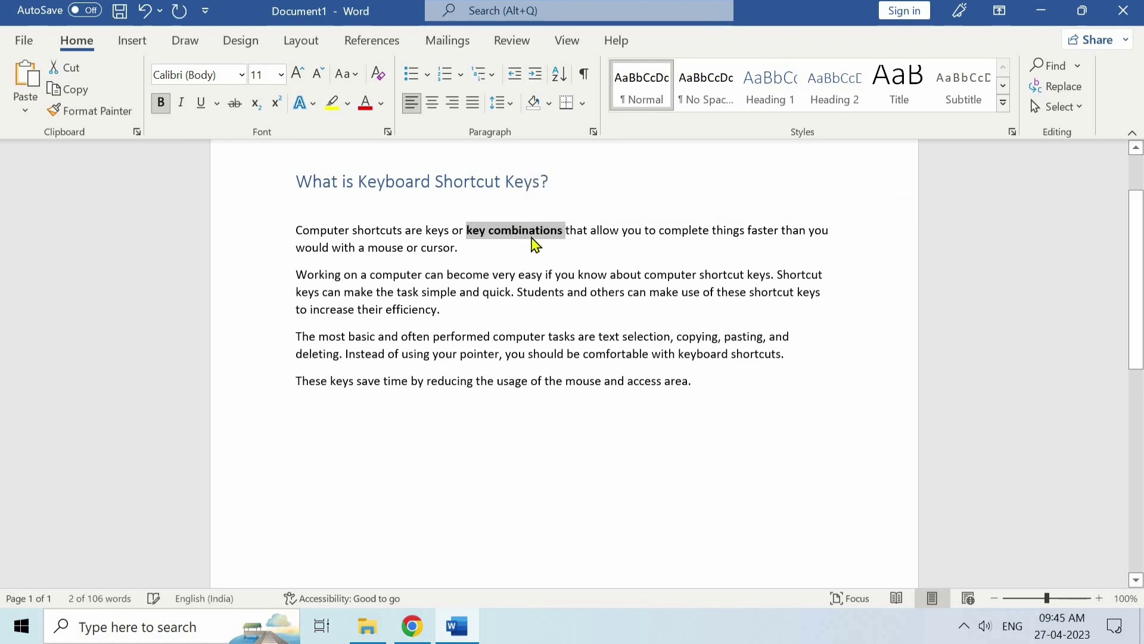
{"action": "left_click", "coordinate": [527, 245]}
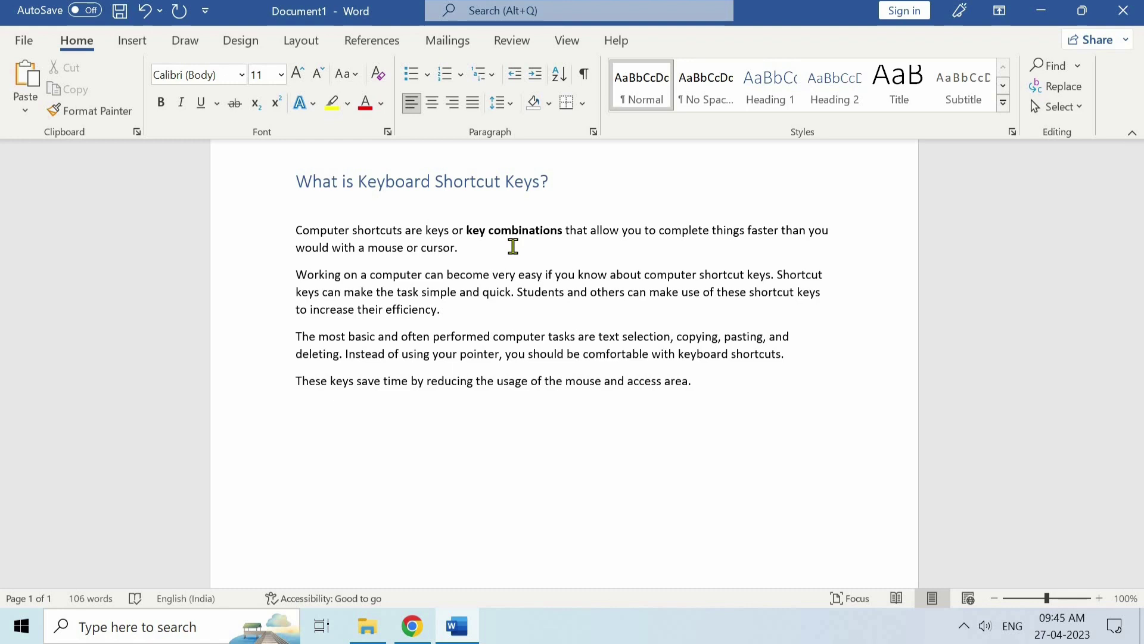
{"action": "left_click_drag", "start_coordinate": [459, 247], "coordinate": [314, 237]}
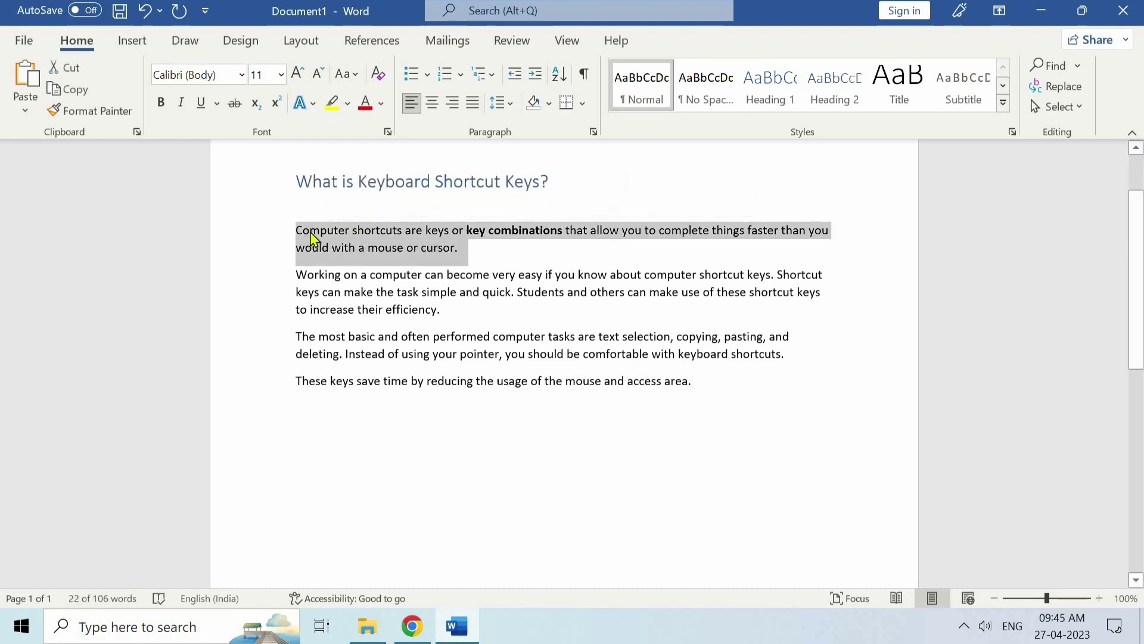
{"action": "left_click", "coordinate": [496, 256]}
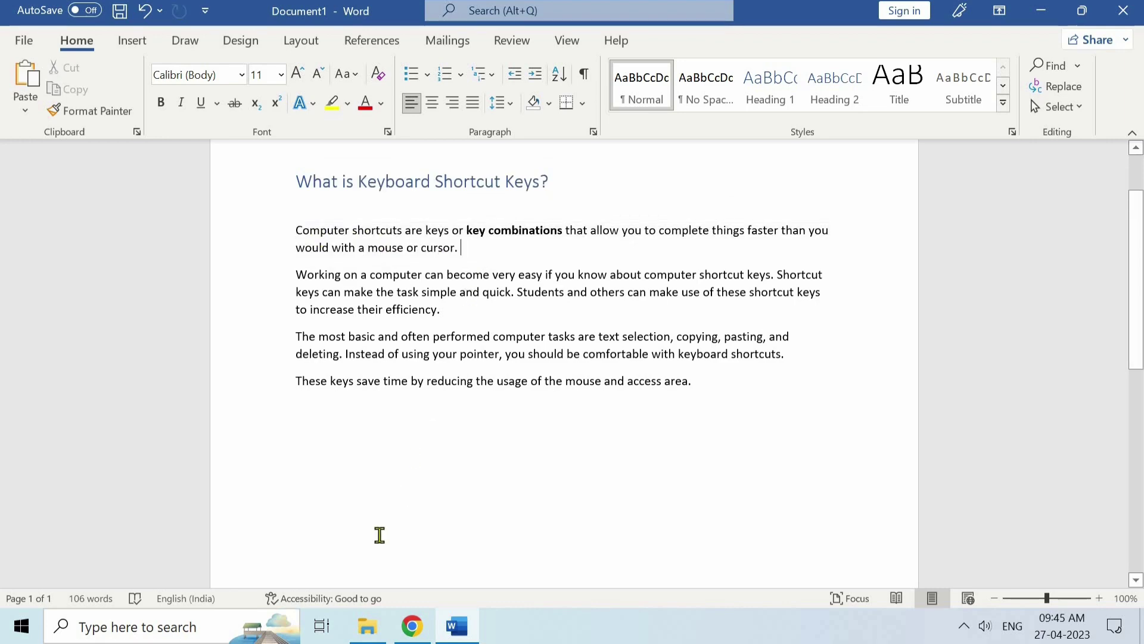
Switch to File Explorer, select the Saved Pictures folder inside Pictures, and minimize the window
{"action": "left_click", "coordinate": [368, 626]}
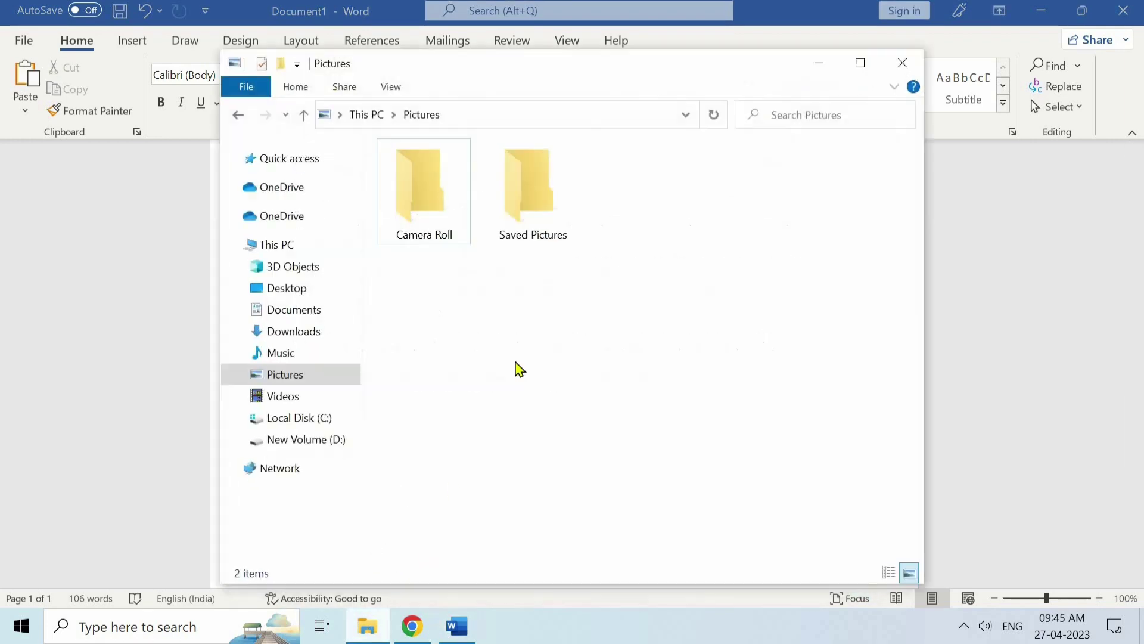
{"action": "left_click", "coordinate": [540, 207]}
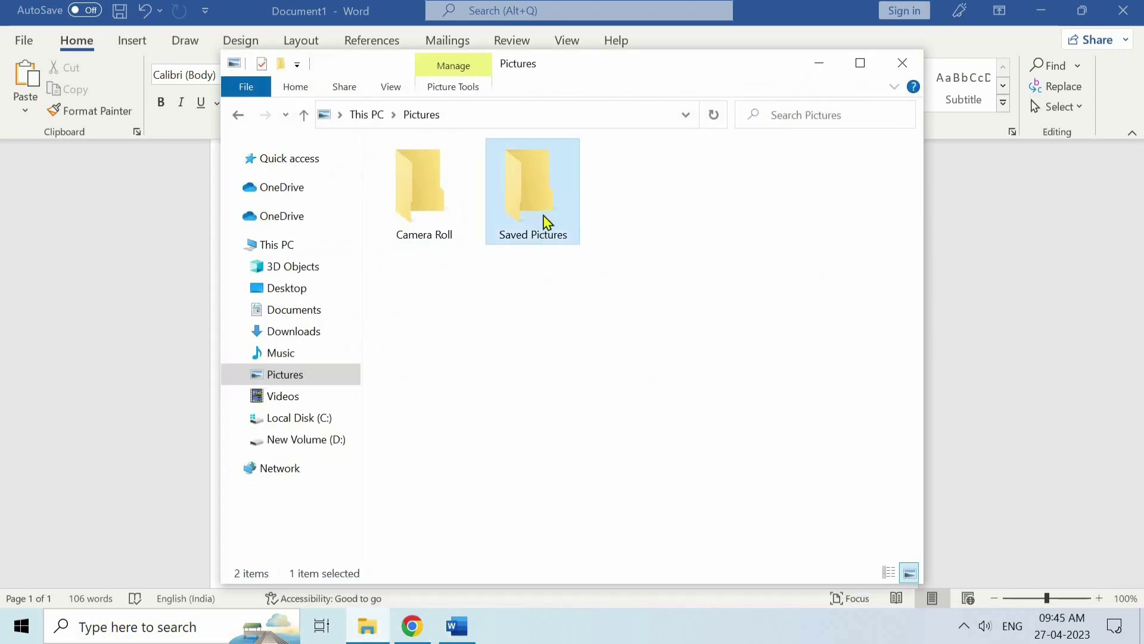
{"action": "left_click", "coordinate": [818, 64]}
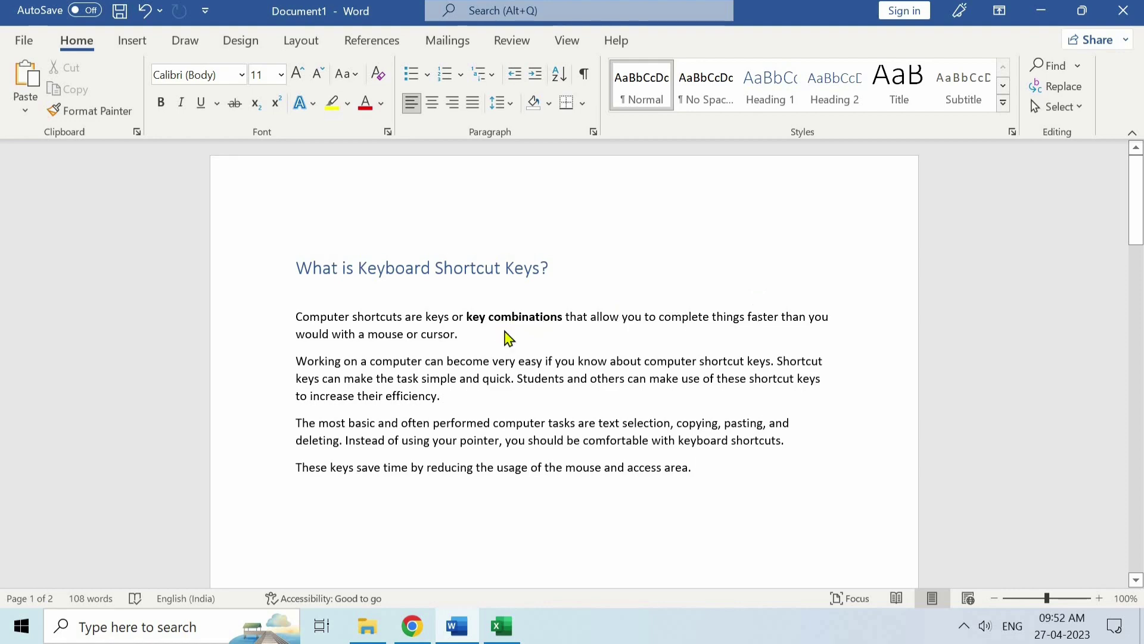
Open the Font settings for the document text and close them without making changes
{"action": "key", "text": "ctrl+d"}
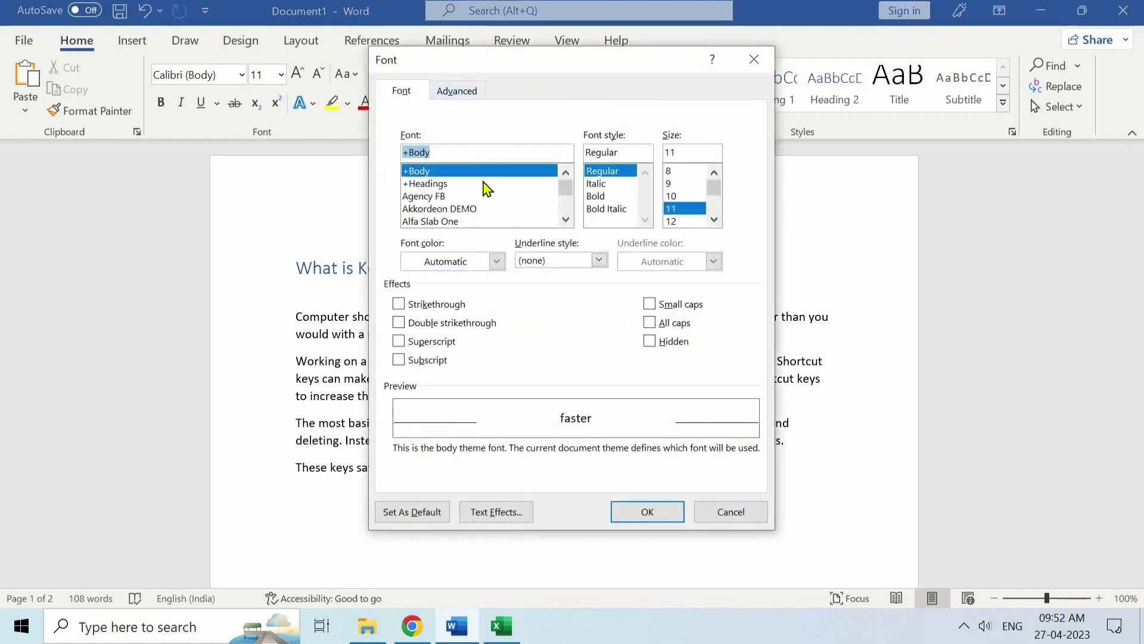
{"action": "left_click", "coordinate": [712, 516]}
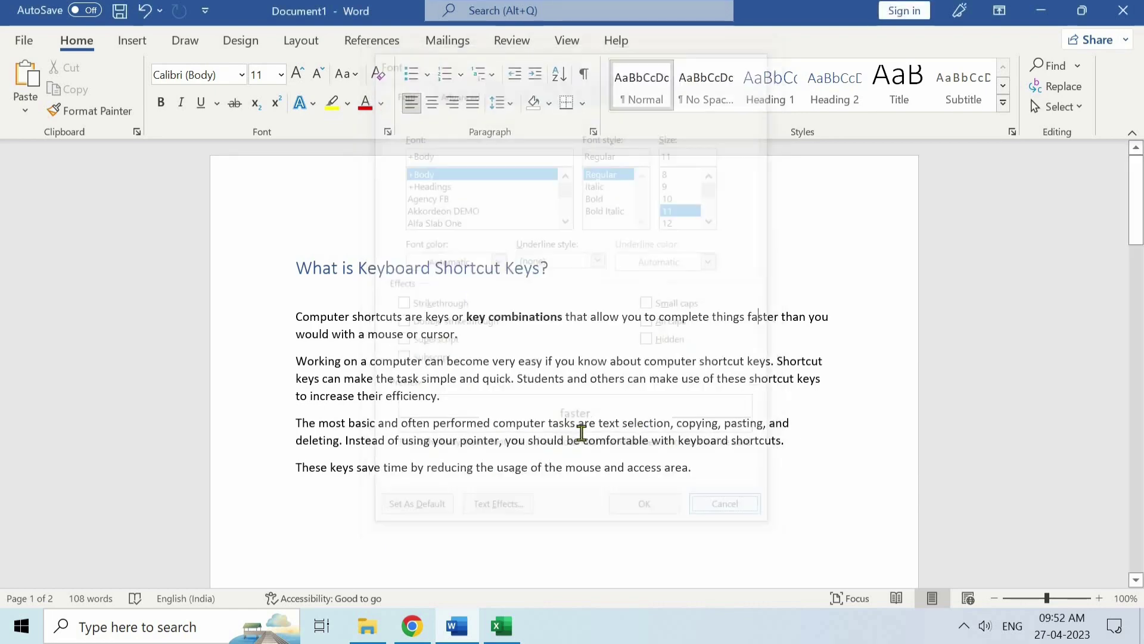
Switch to Excel and fill cell G8 with the content of the cell directly above it
{"action": "left_click", "coordinate": [502, 627]}
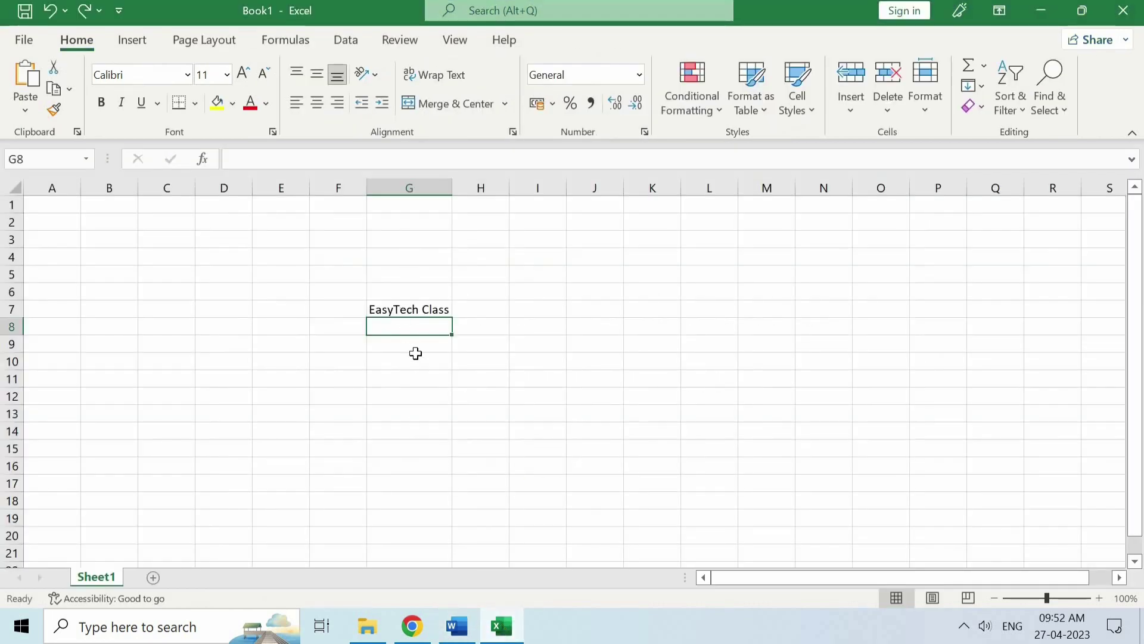
{"action": "left_click", "coordinate": [406, 307]}
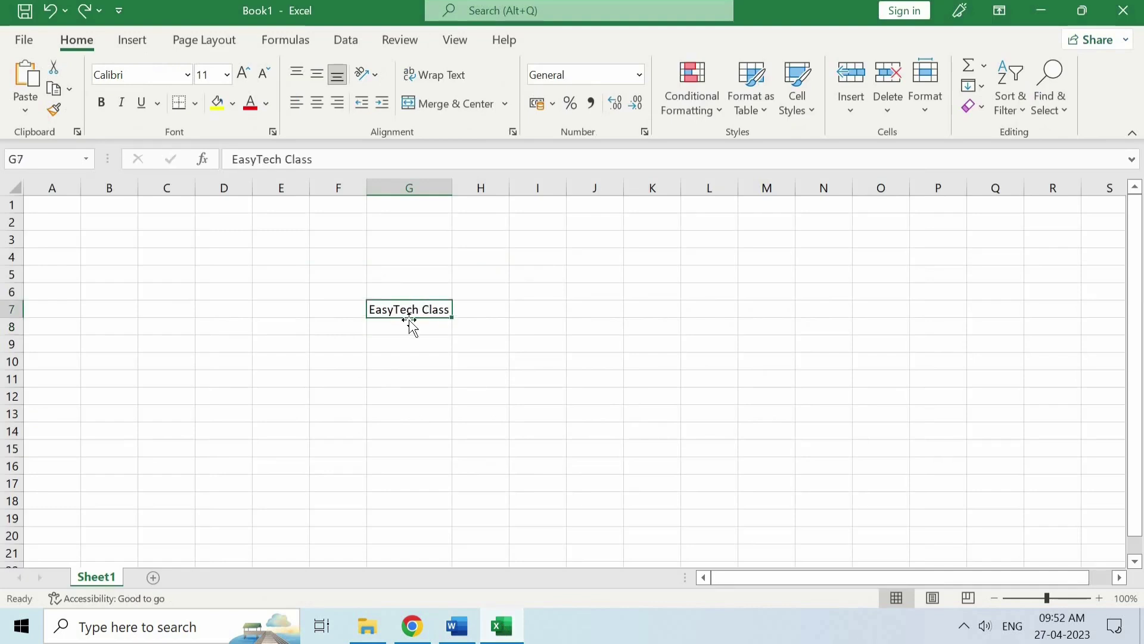
{"action": "left_click", "coordinate": [410, 326]}
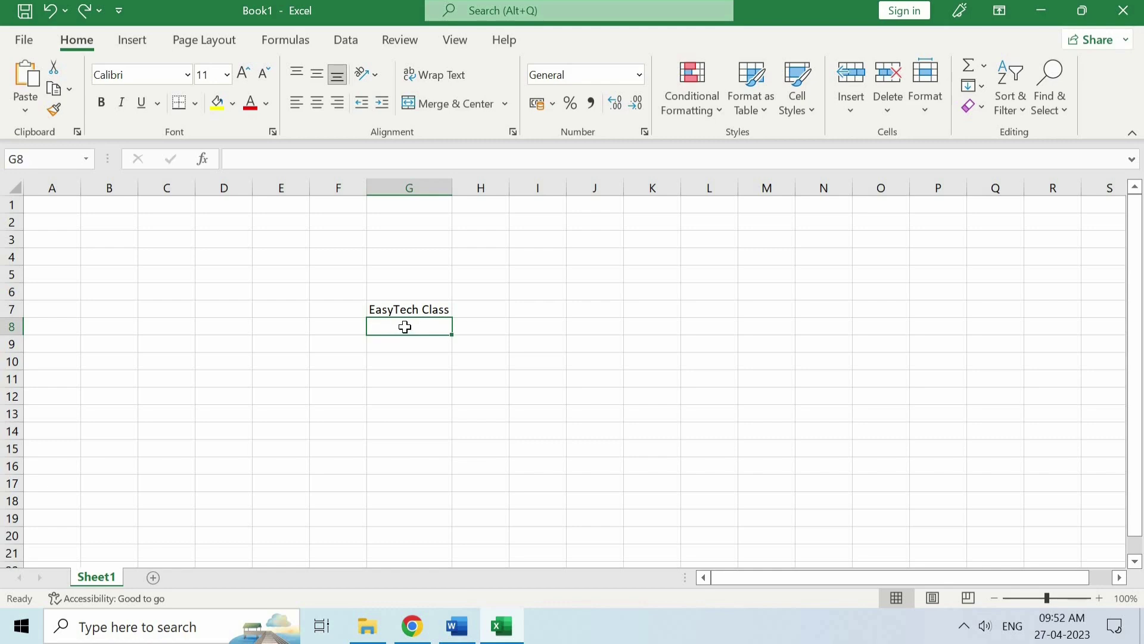
{"action": "key", "text": "ctrl+d"}
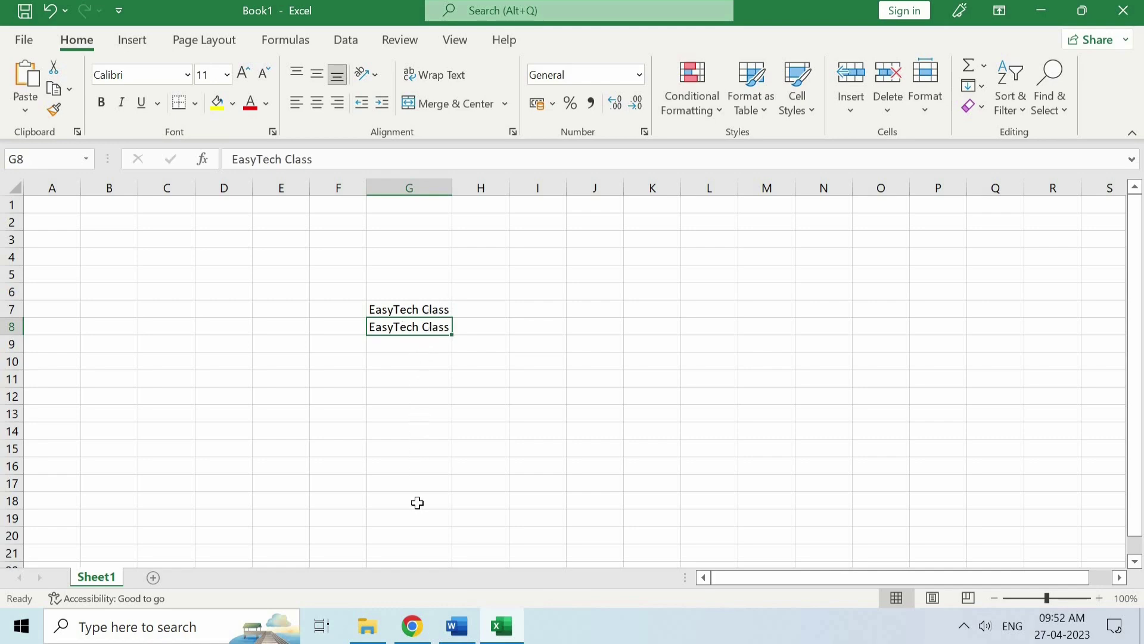
Switch to Chrome and bookmark the nayaseekhon.com home page in the Bookmarks bar folder
{"action": "left_click", "coordinate": [411, 626]}
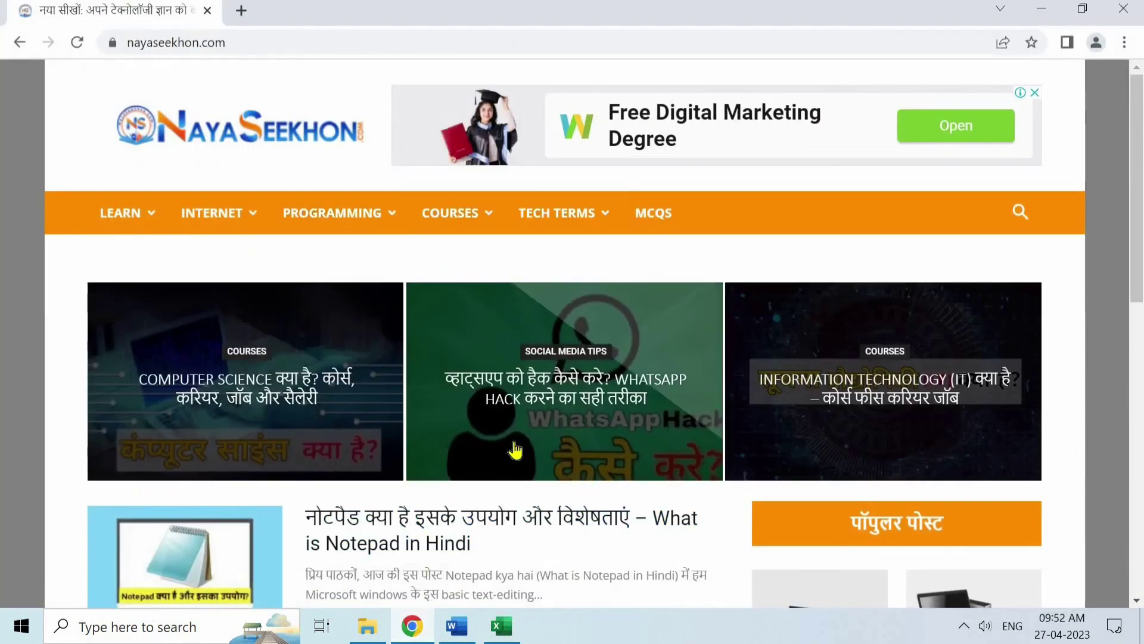
{"action": "key", "text": "ctrl+d"}
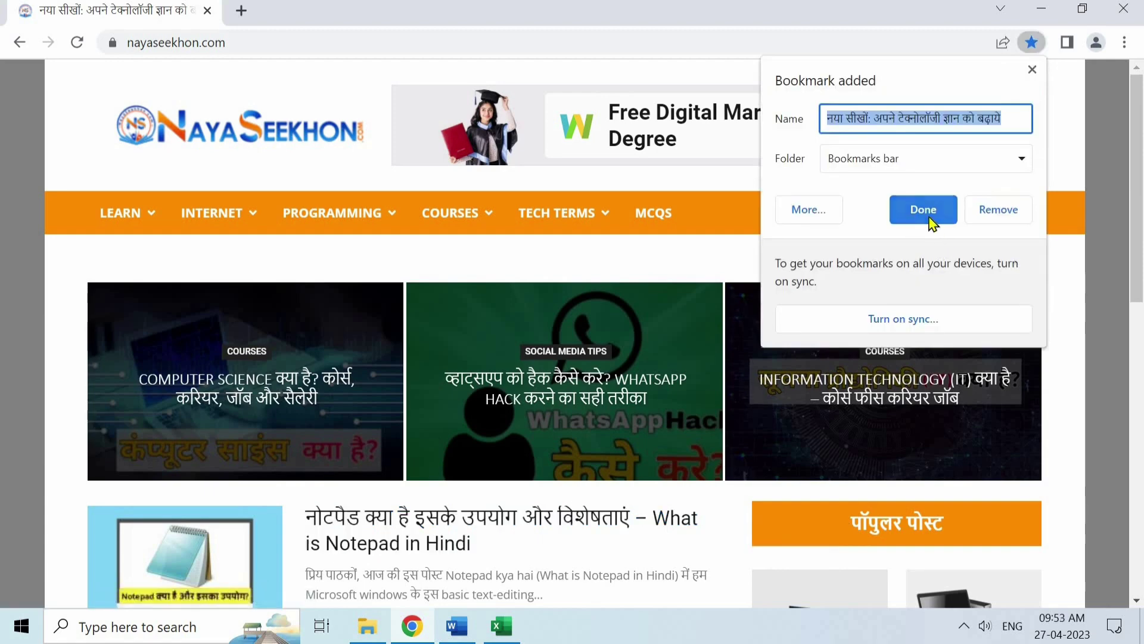
{"action": "left_click", "coordinate": [931, 224]}
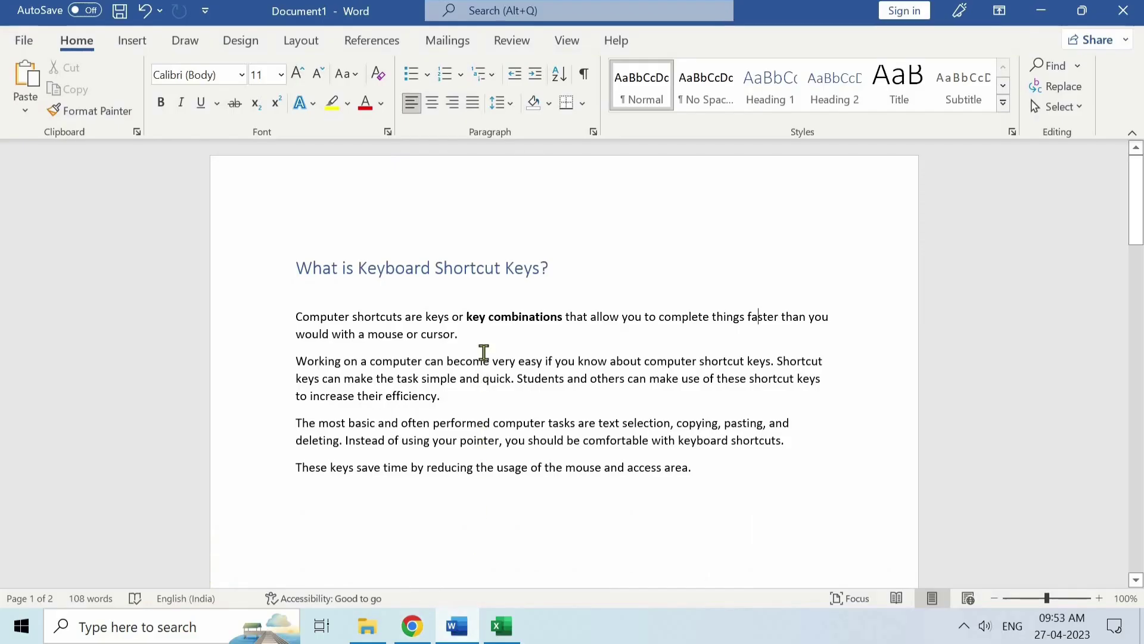
Center the heading "What is Keyboard Shortcut Keys?" in the Word document
{"action": "double_click", "coordinate": [463, 270]}
{"action": "triple_click", "coordinate": [463, 269]}
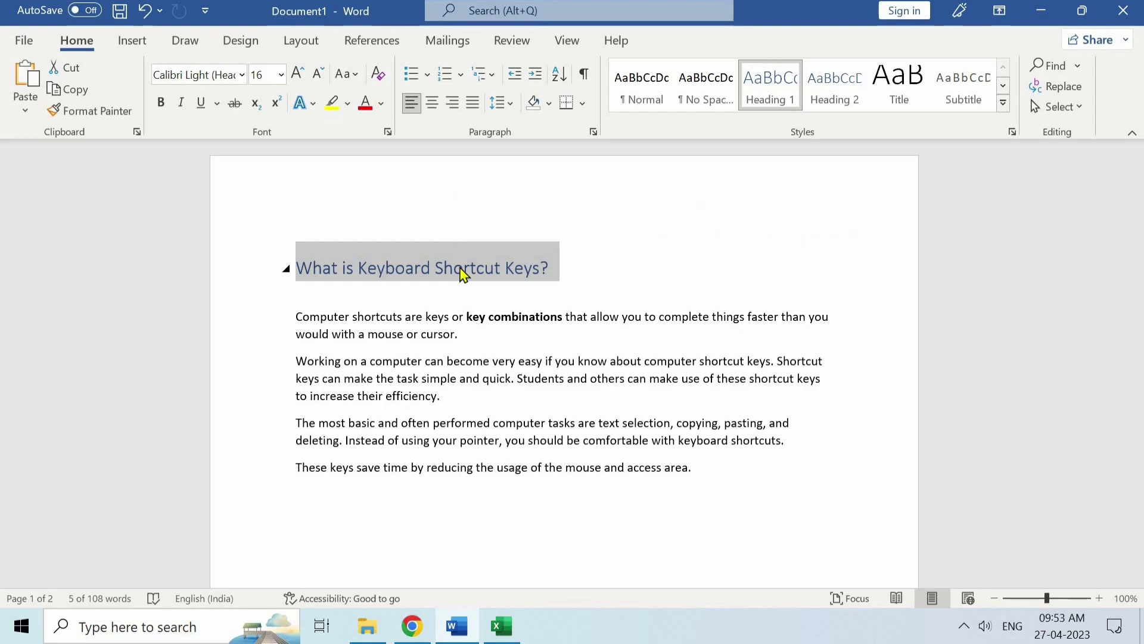
{"action": "key", "text": "ctrl+e"}
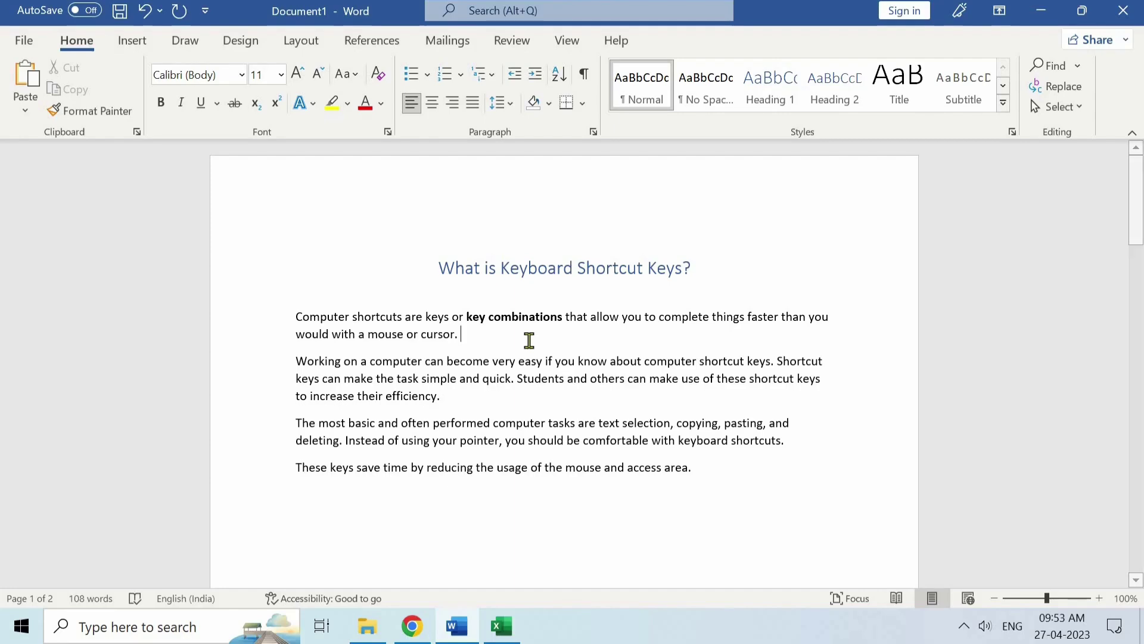
Open the document text search with "computer" as the search term
{"action": "key", "text": "ctrl+f"}
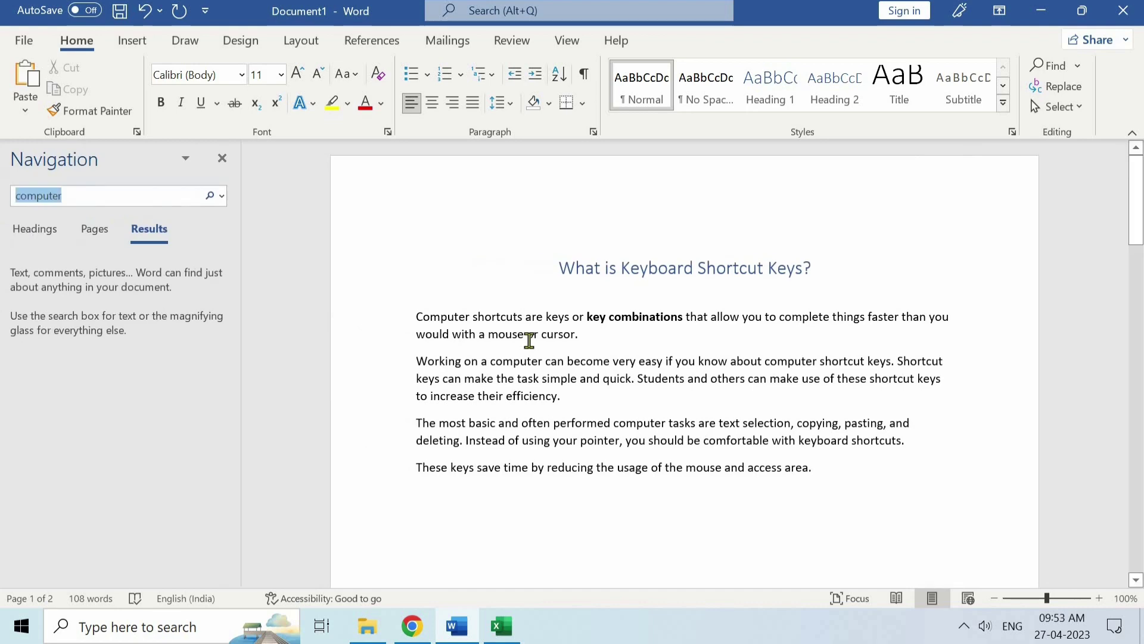
{"action": "left_click", "coordinate": [48, 197]}
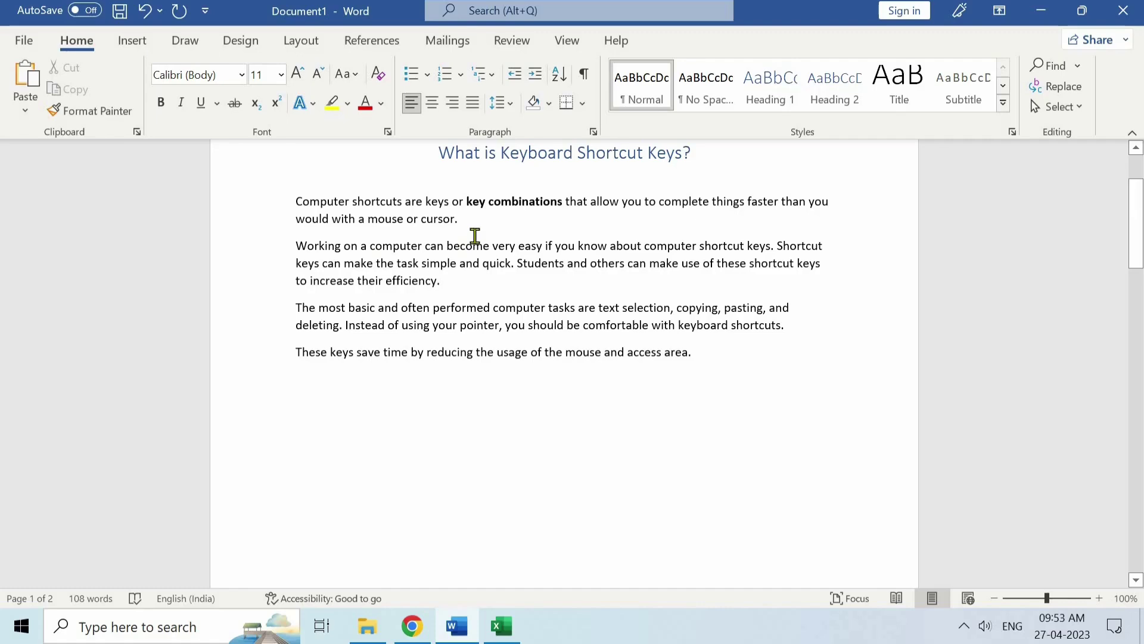
Use Go To with page number 2 as the target and close the dialog
{"action": "key", "text": "ctrl+g"}
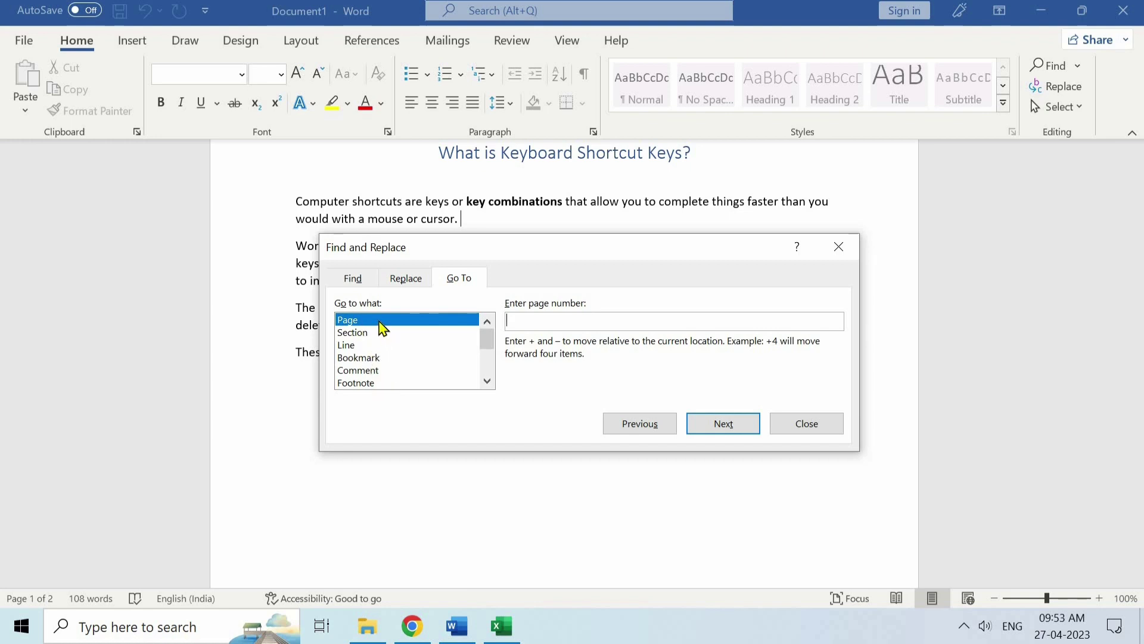
{"action": "type", "text": "2"}
{"action": "left_click", "coordinate": [716, 428]}
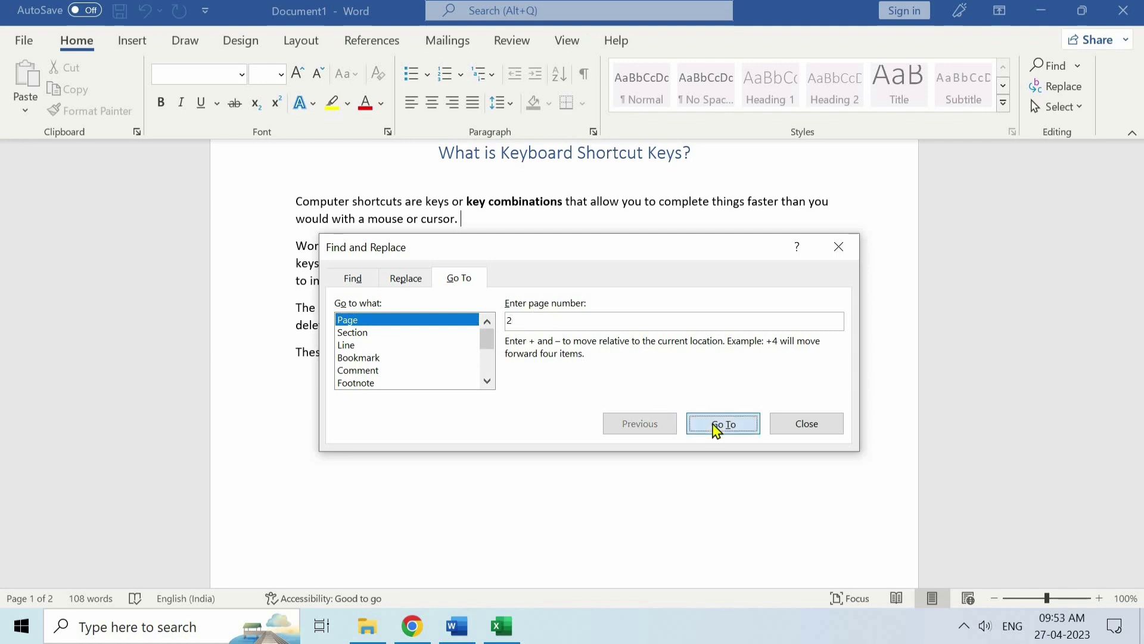
{"action": "left_click", "coordinate": [790, 428]}
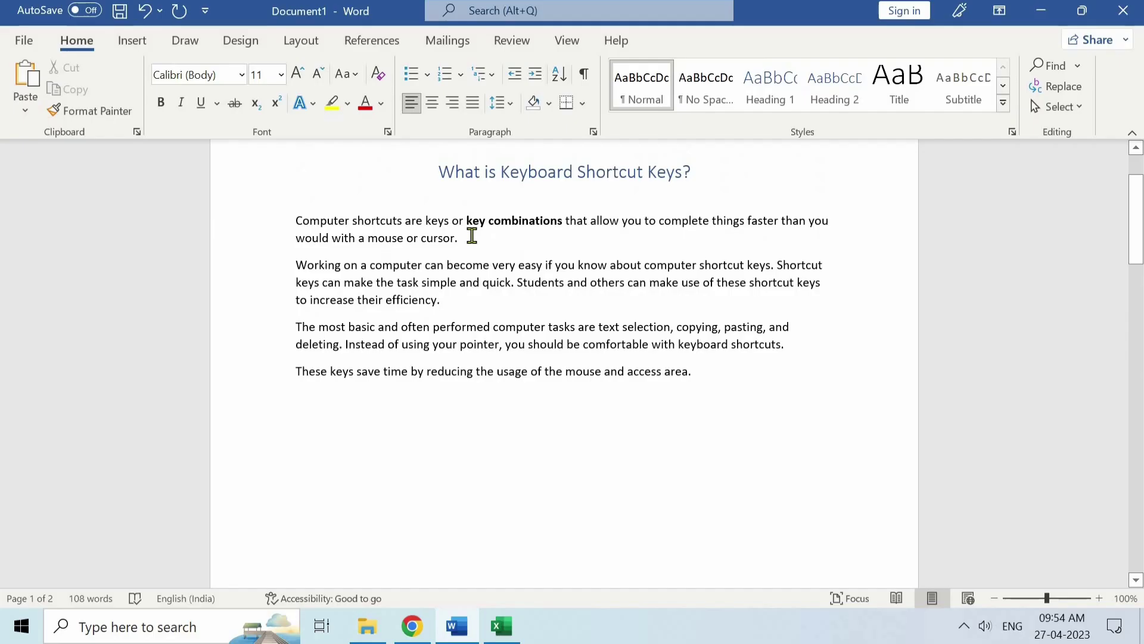
Set up a replacement of "computer" with "laptop" in Find and Replace and cancel it
{"action": "key", "text": "ctrl+h"}
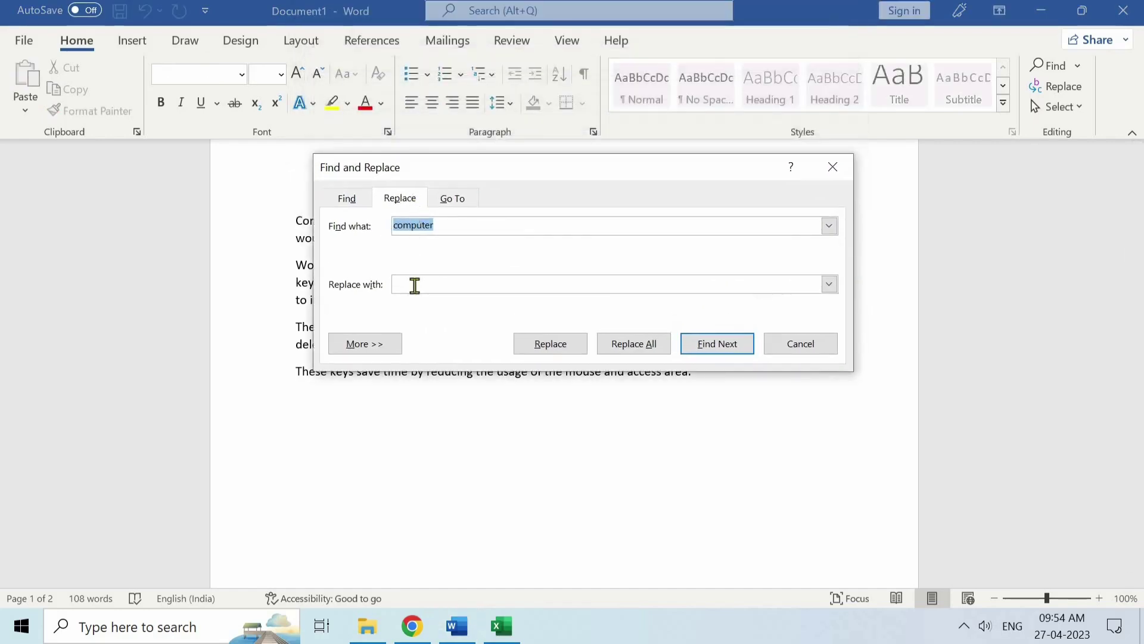
{"action": "left_click", "coordinate": [417, 225]}
{"action": "left_click", "coordinate": [416, 284]}
{"action": "type", "text": "laptop"}
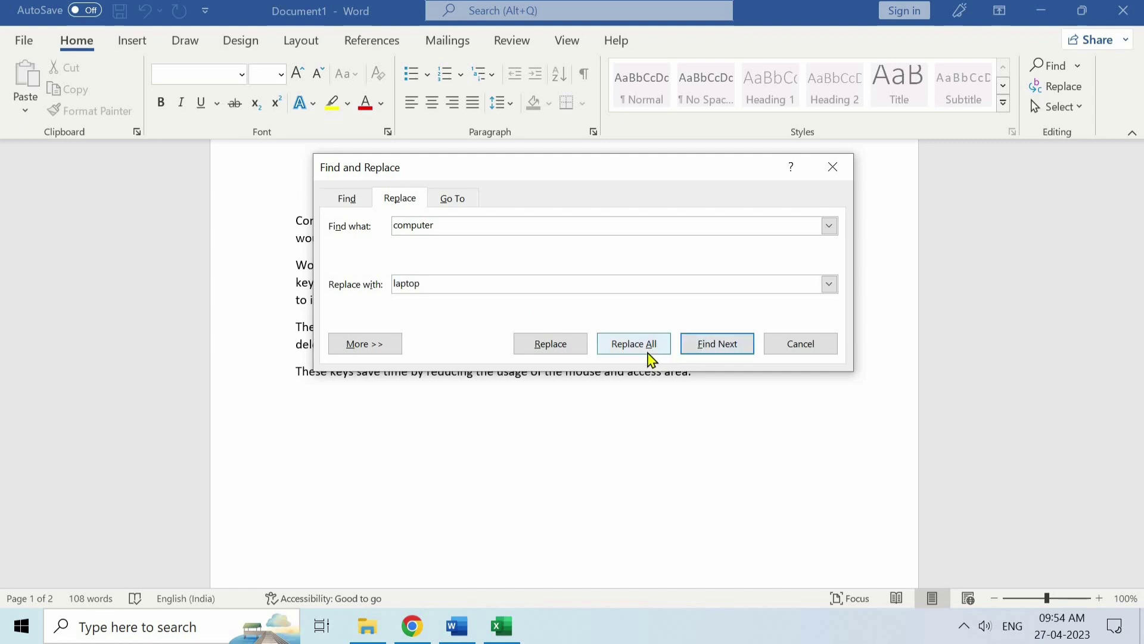
{"action": "left_click", "coordinate": [787, 345]}
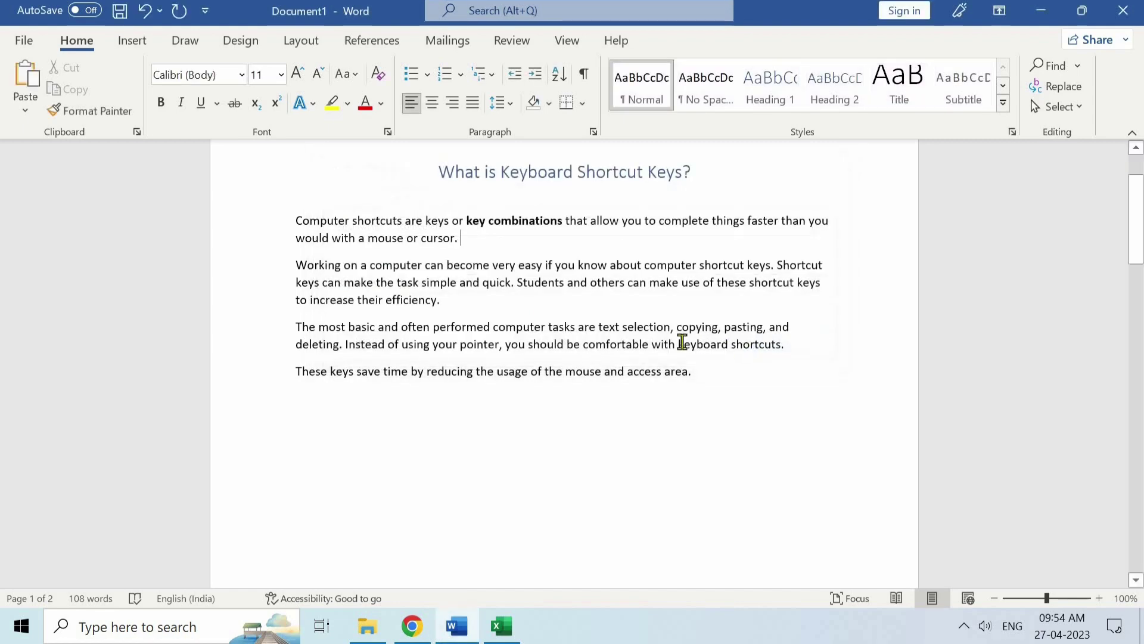
Switch to Chrome and open the browsing history
{"action": "left_click", "coordinate": [414, 626]}
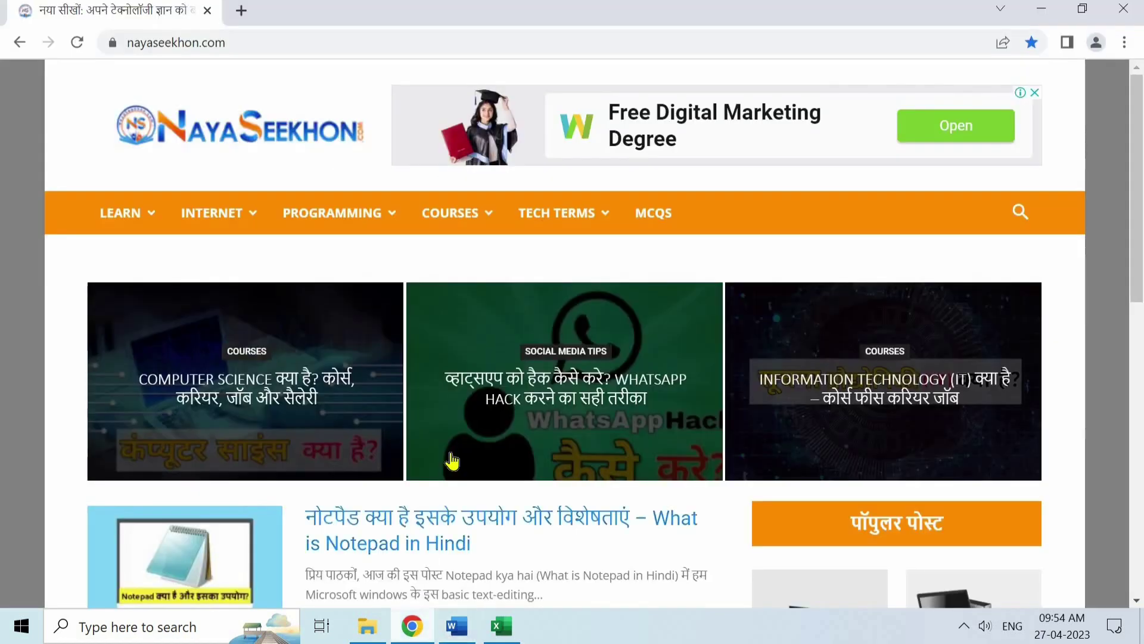
{"action": "key", "text": "ctrl+h"}
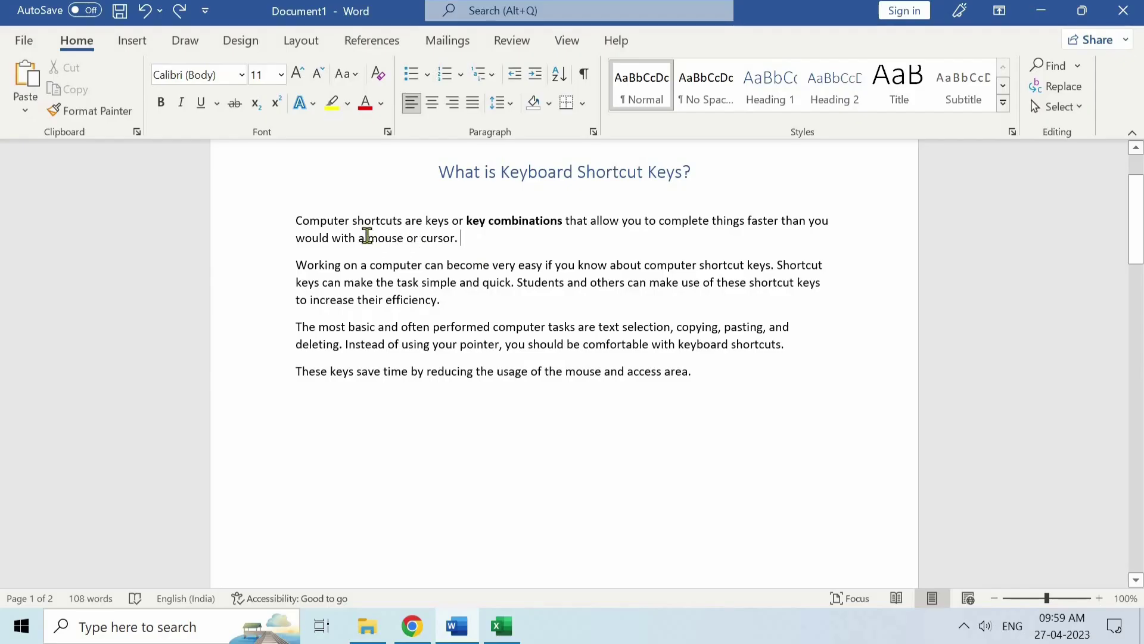
Italicize the word "mouse" in the first paragraph of the Word document
{"action": "left_click_drag", "start_coordinate": [367, 238], "coordinate": [404, 239]}
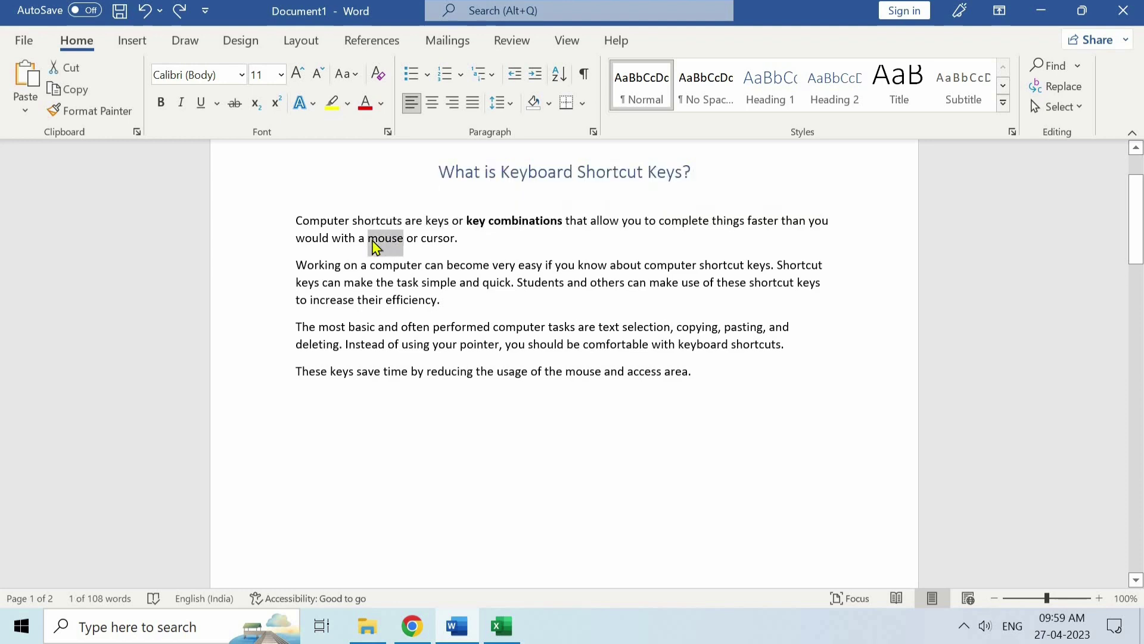
{"action": "key", "text": "ctrl+i"}
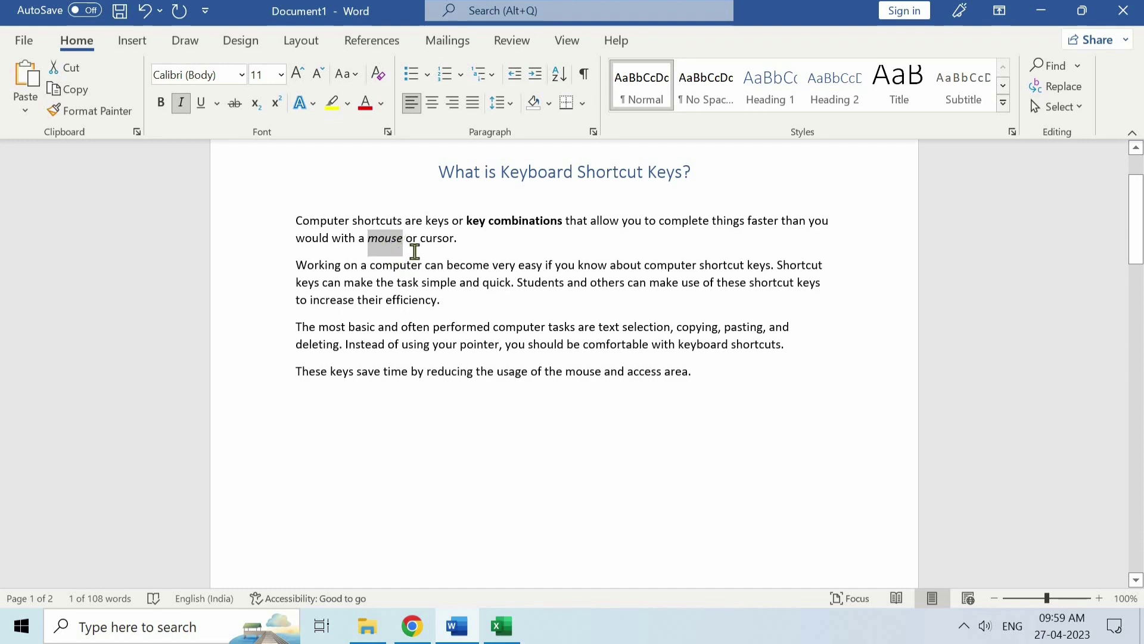
{"action": "left_click", "coordinate": [476, 238]}
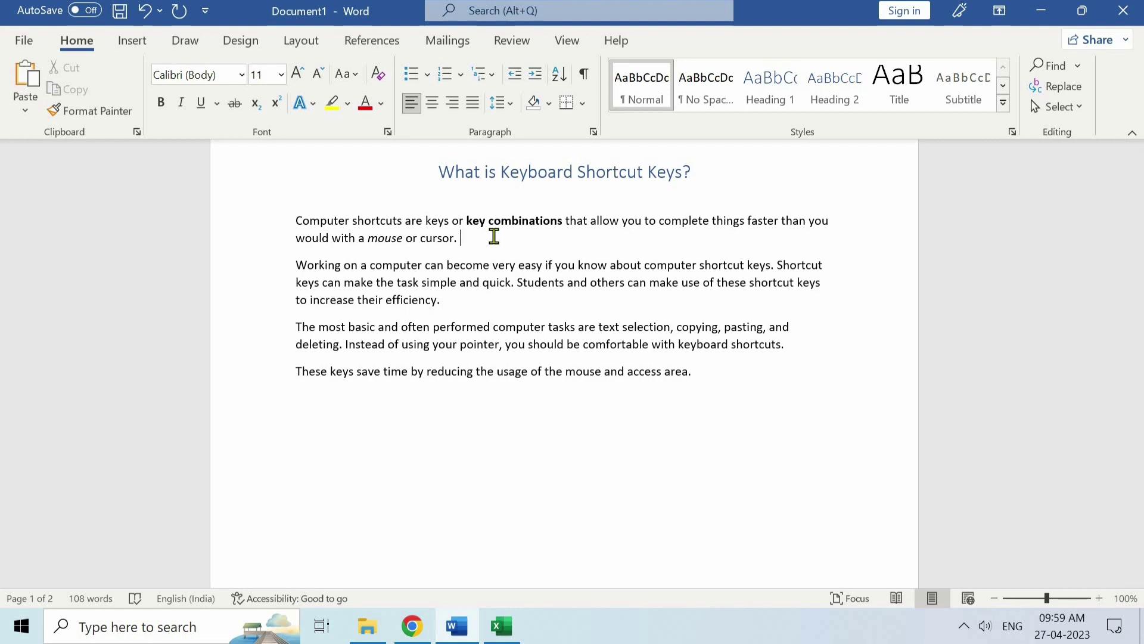
Justify the second paragraph, which begins "Working on a computer"
{"action": "left_click", "coordinate": [529, 301]}
{"action": "key", "text": "ctrl+j"}
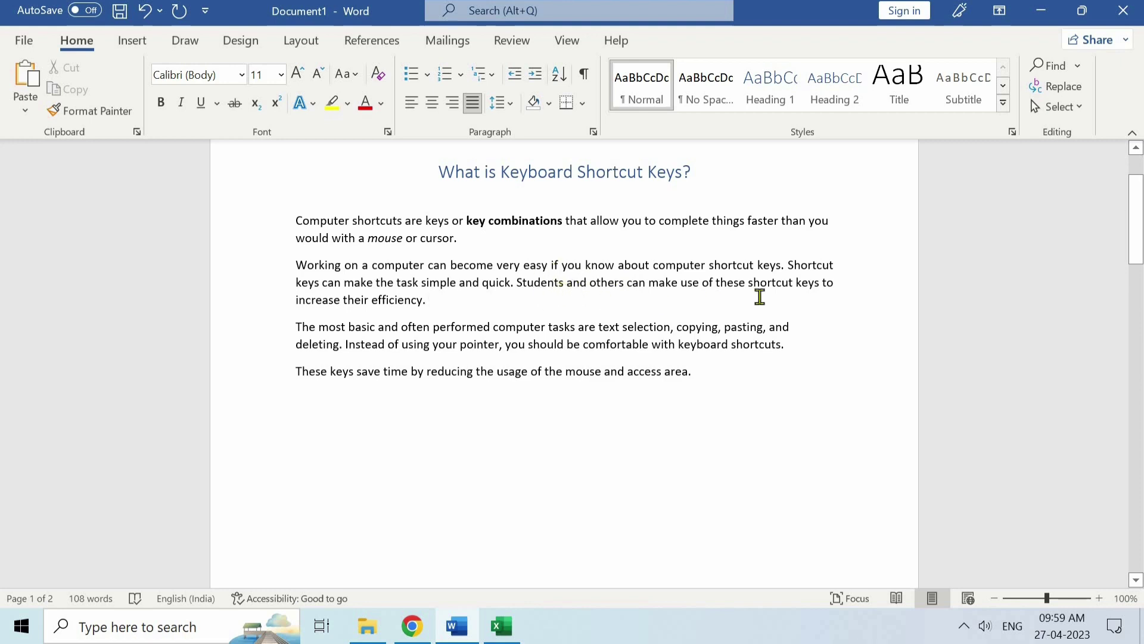
{"action": "left_click", "coordinate": [837, 280]}
{"action": "key", "text": "ctrl+Up"}
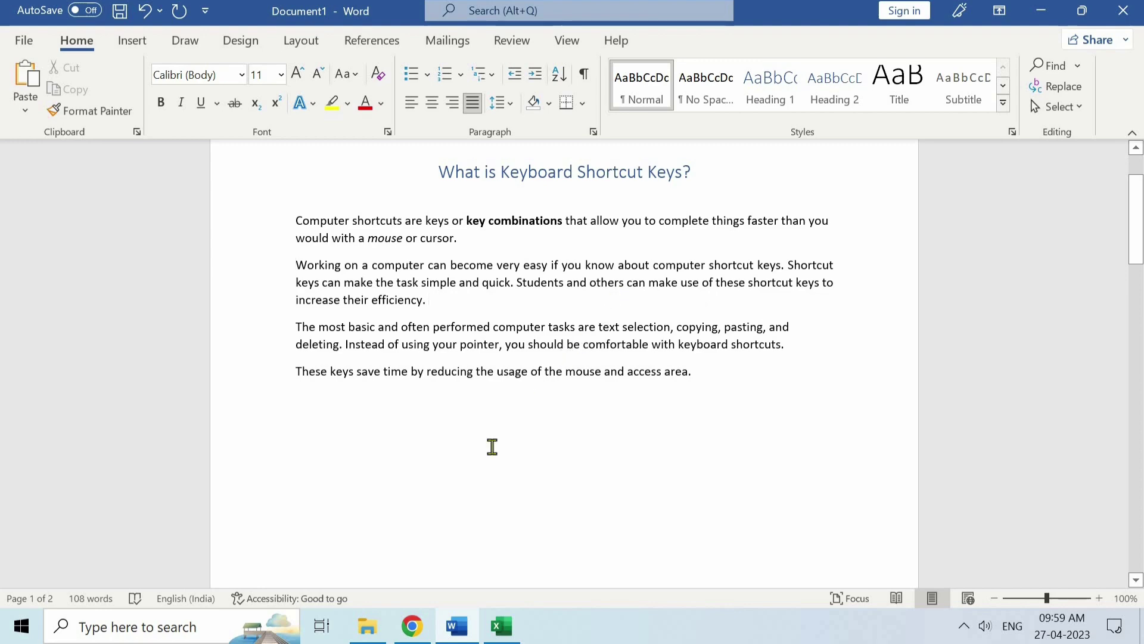
Switch to Chrome and open the downloads page
{"action": "left_click", "coordinate": [414, 626]}
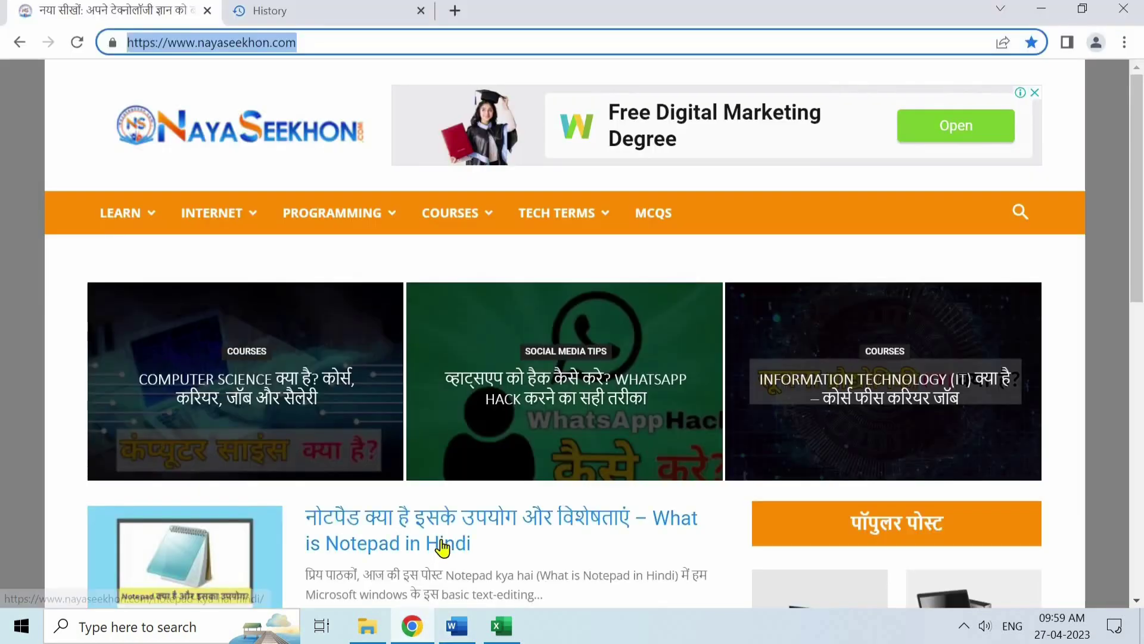
{"action": "key", "text": "ctrl+j"}
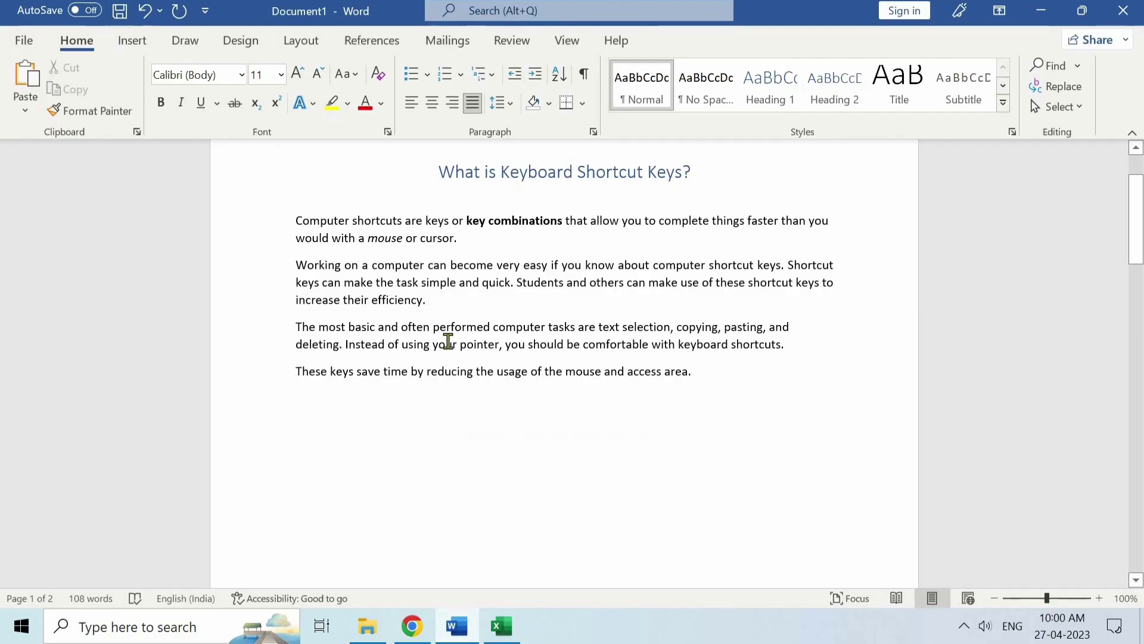
{"action": "left_click_drag", "start_coordinate": [422, 237], "coordinate": [456, 247]}
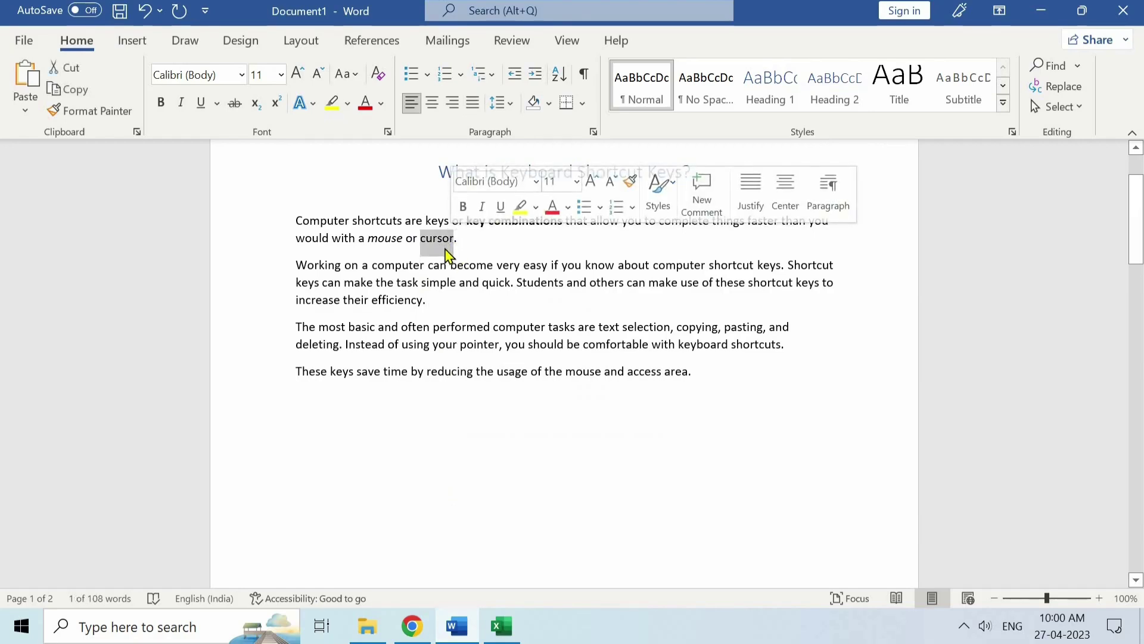
{"action": "key", "text": "ctrl+k"}
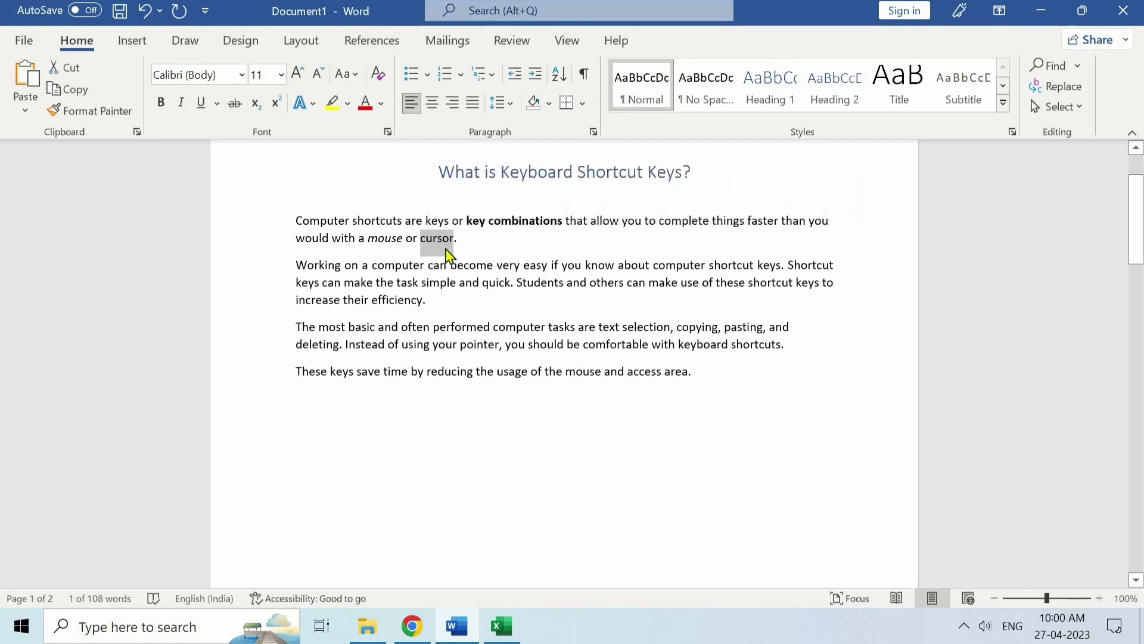
{"action": "left_click", "coordinate": [441, 389]}
{"action": "type", "text": "https://www.nayaseekhon.com/"}
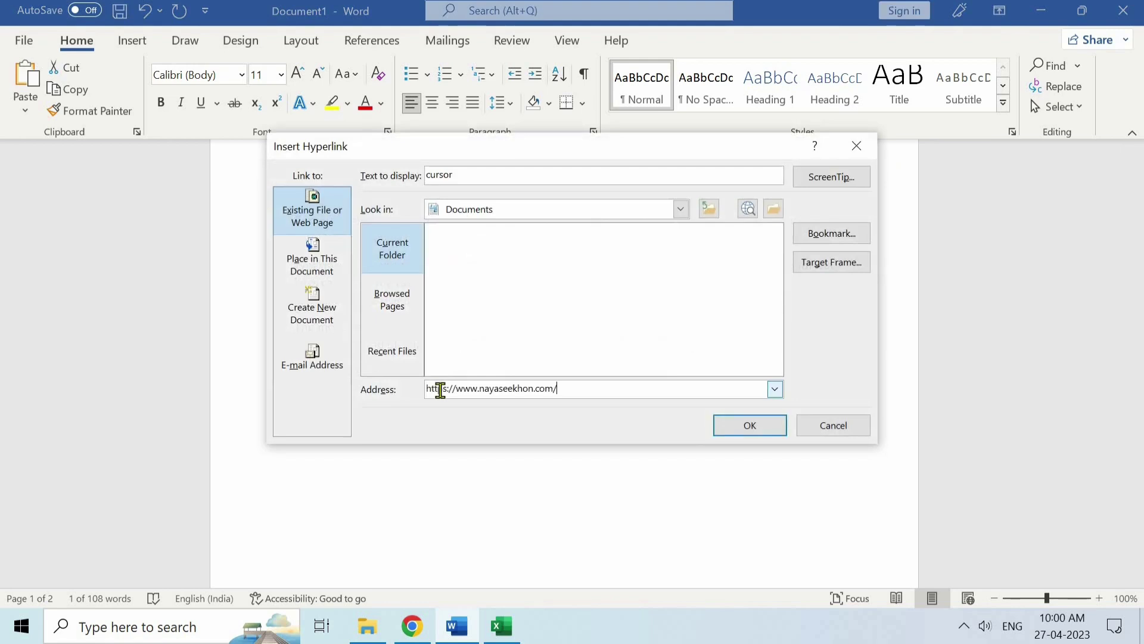
{"action": "left_click", "coordinate": [753, 425]}
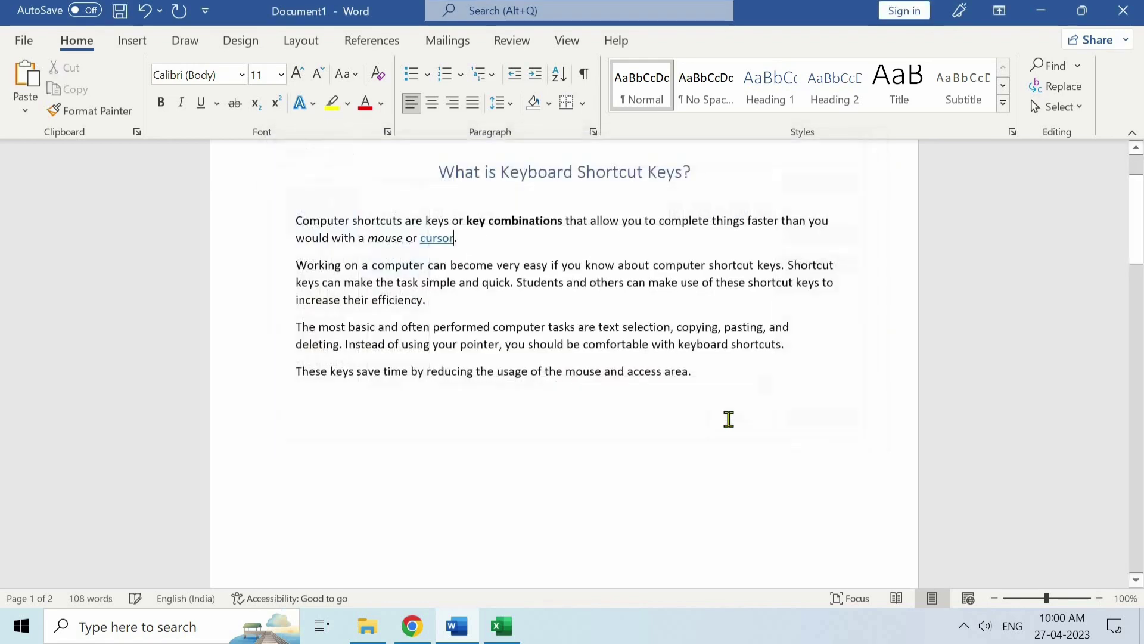
{"action": "left_click", "coordinate": [441, 240]}
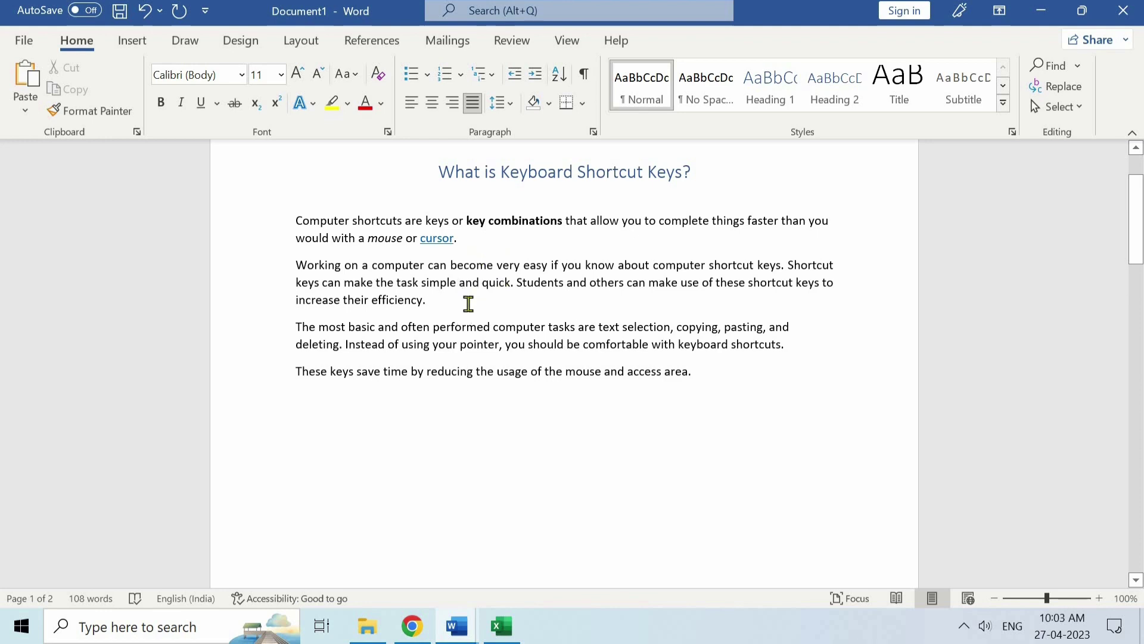
Left-align the second paragraph, which begins "Working on a computer"
{"action": "key", "text": "ctrl+l"}
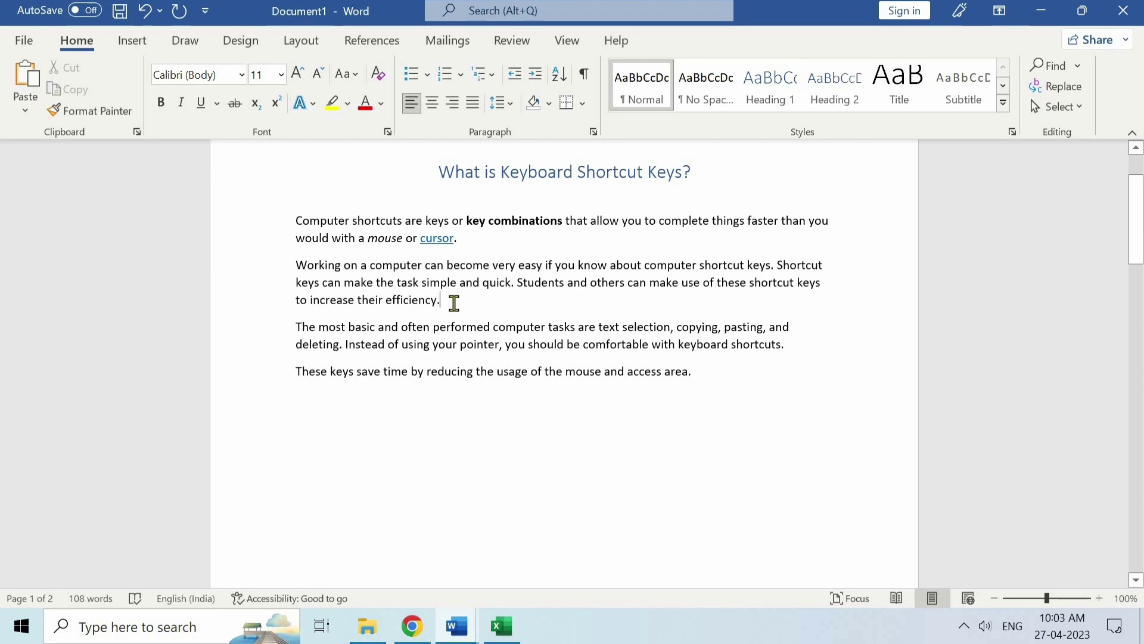
Indent the first paragraph by two levels and return it to the page margin
{"action": "left_click", "coordinate": [296, 221]}
{"action": "key", "text": "ctrl+m"}
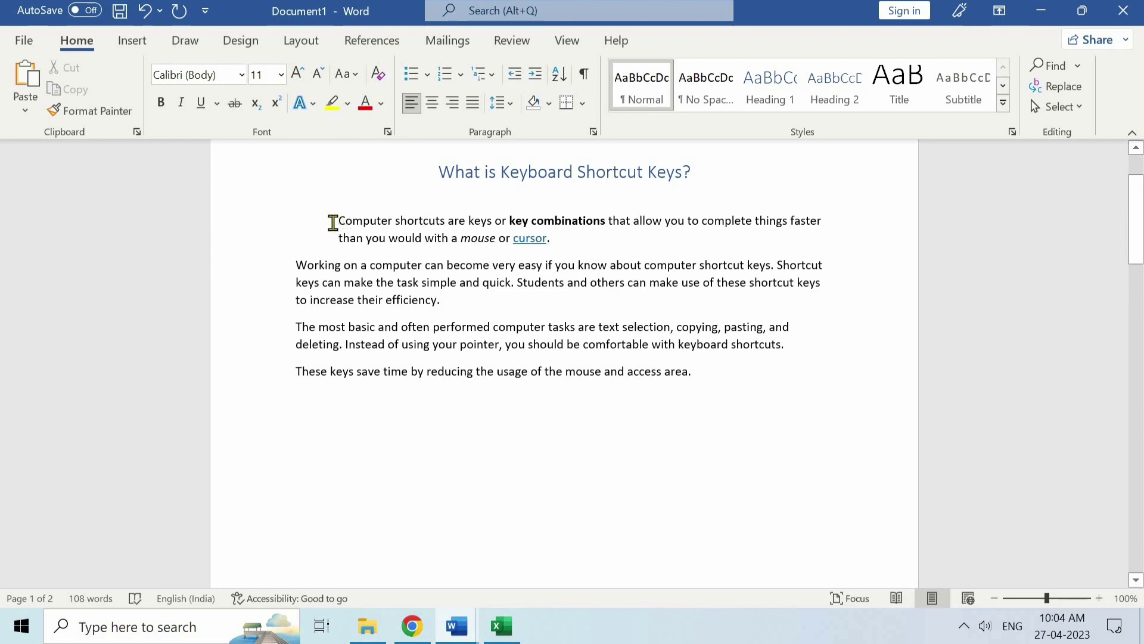
{"action": "key", "text": "ctrl+m"}
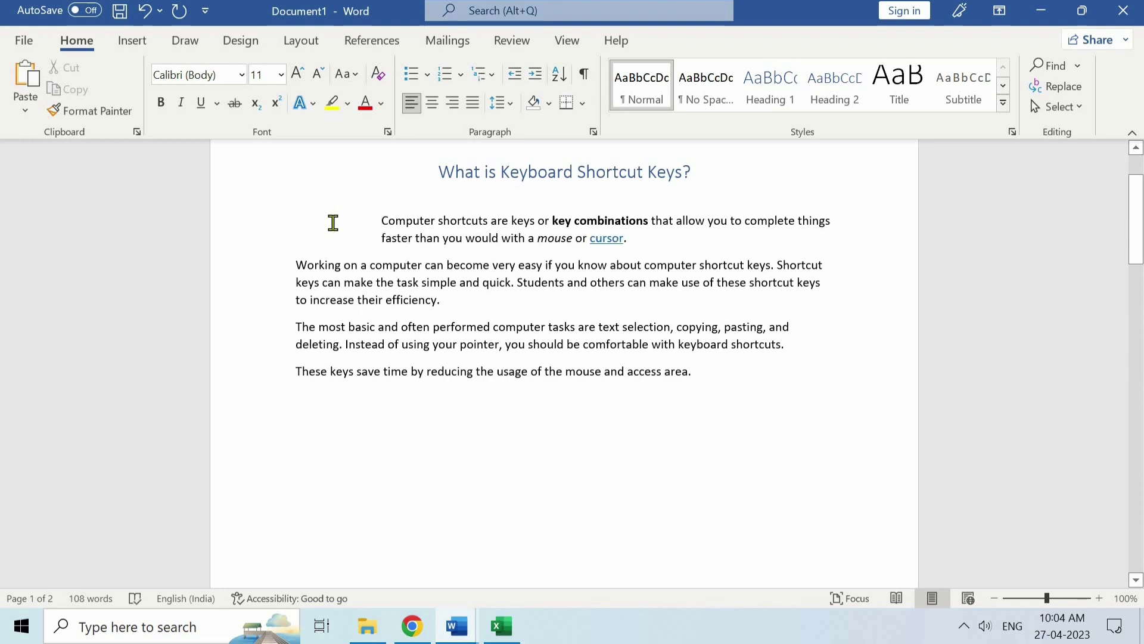
{"action": "key", "text": "ctrl+m"}
{"action": "key", "text": "ctrl+m"}
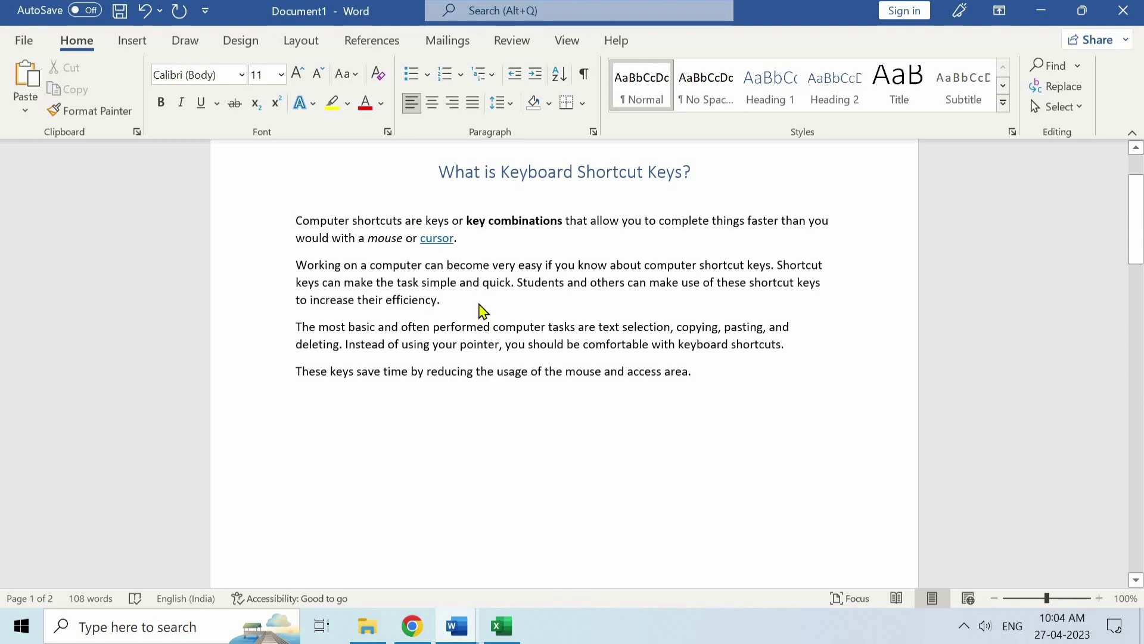
Create a new blank document in a maximized window and enter the sample text "Vbsb fbvsbv"
{"action": "key", "text": "ctrl+n"}
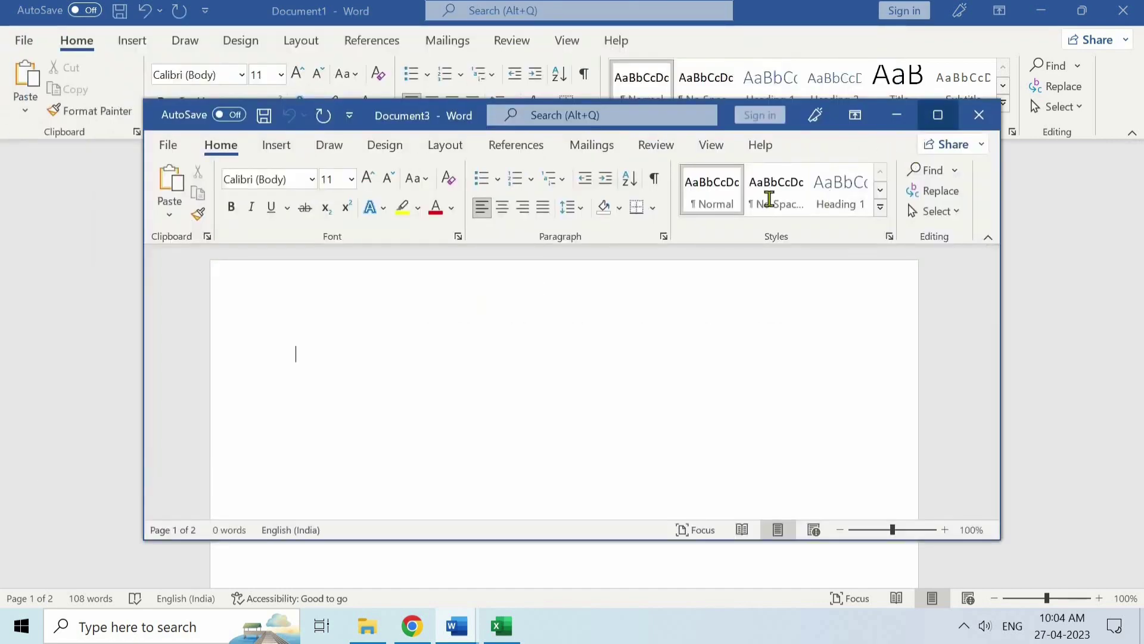
{"action": "left_click", "coordinate": [938, 115]}
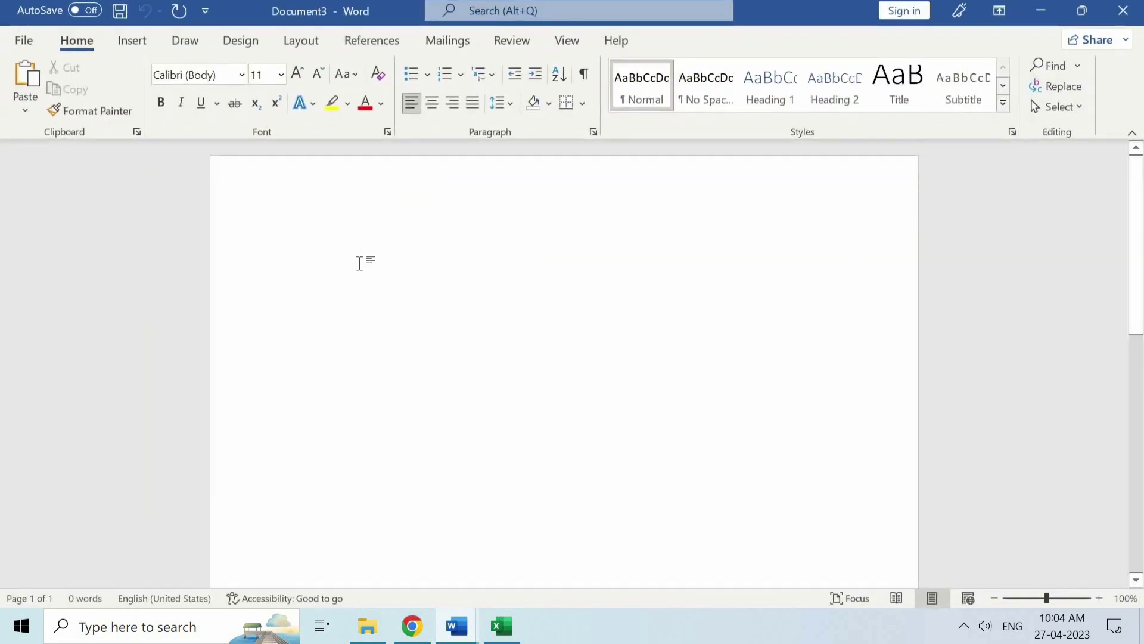
{"action": "type", "text": "Vbsb fbvsbv"}
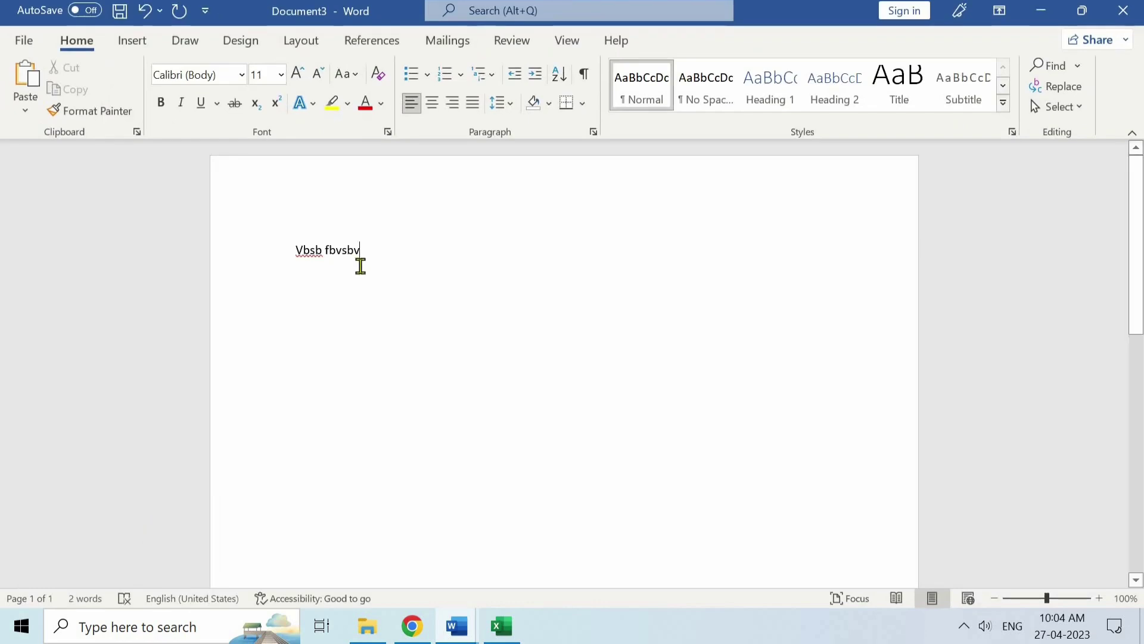
Switch to Chrome and open a new browser window
{"action": "left_click", "coordinate": [420, 630]}
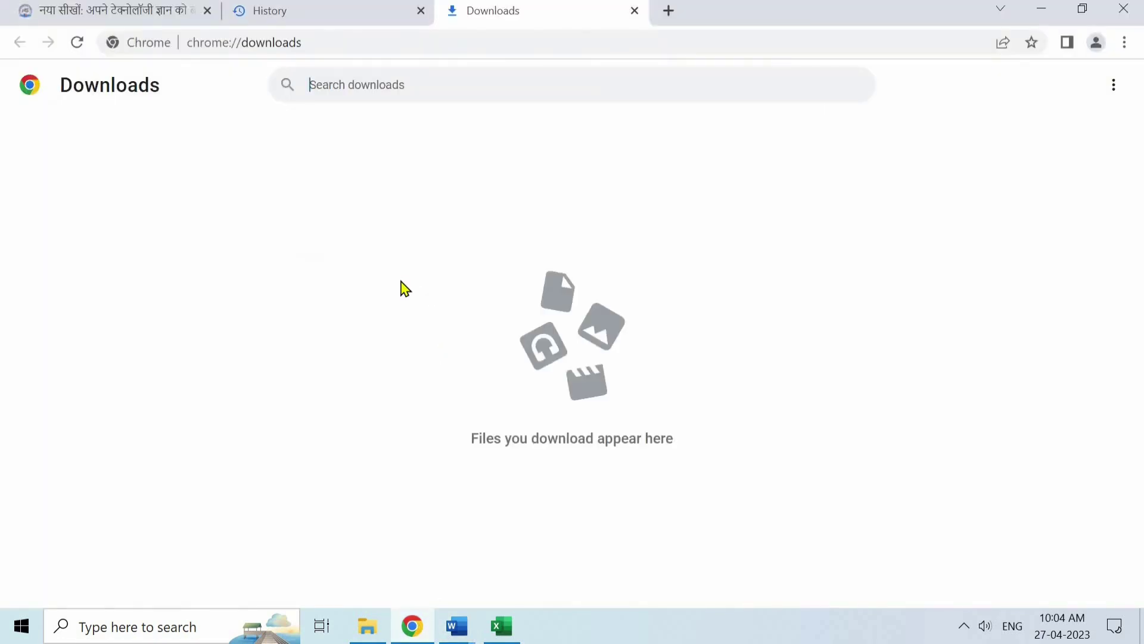
{"action": "key", "text": "ctrl+n"}
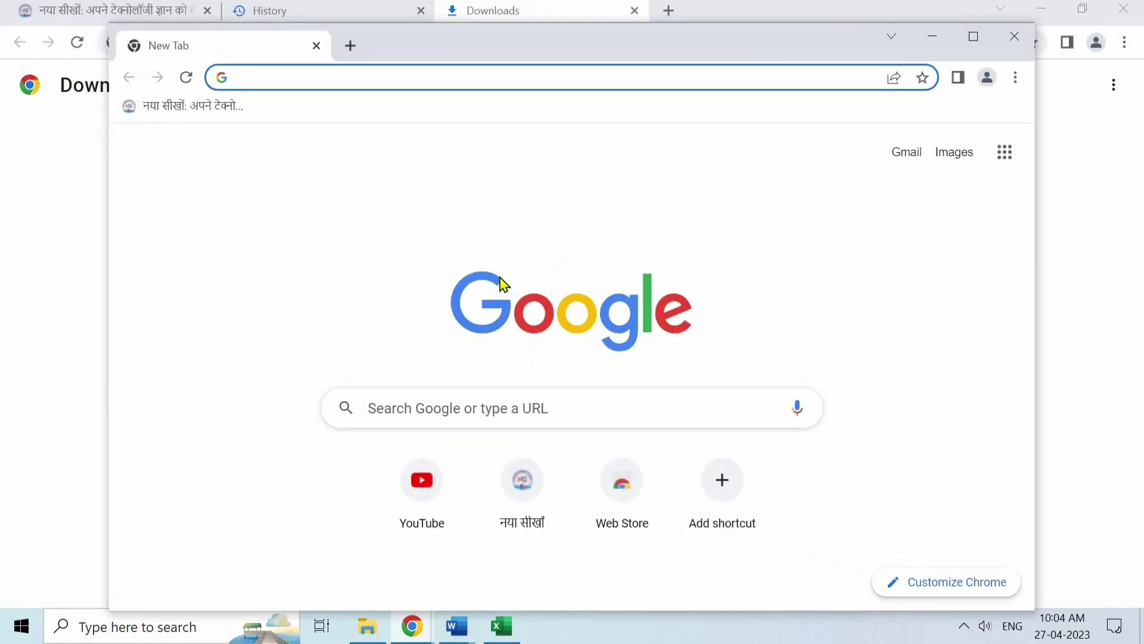
Switch back to Word and open the recent document "What is Keyboard Shortcut Keys"
{"action": "left_click", "coordinate": [456, 629]}
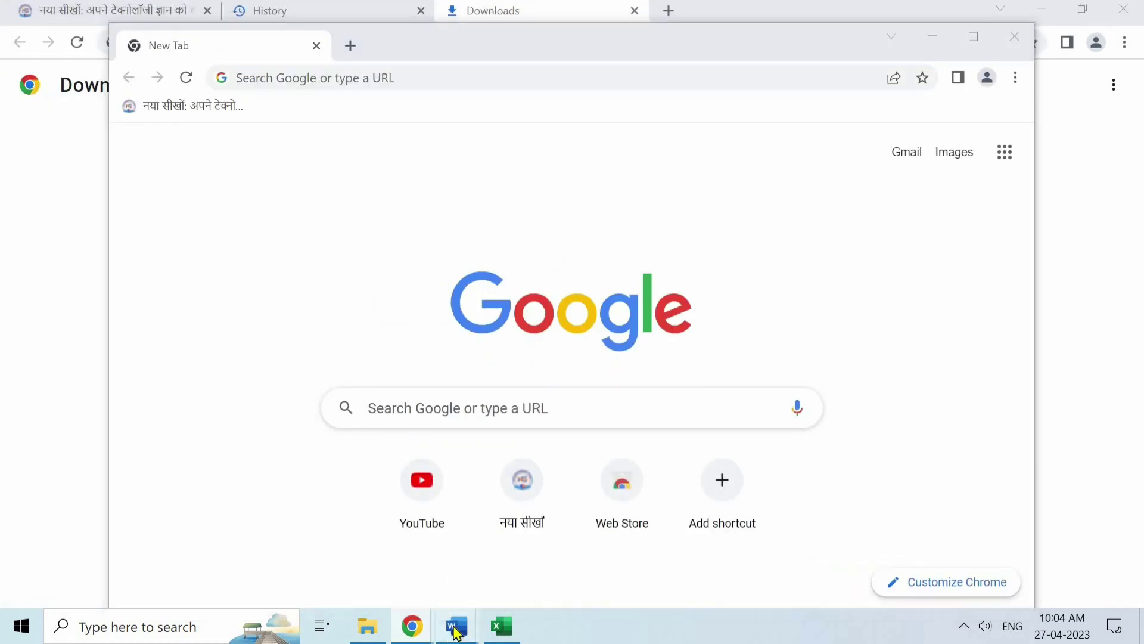
{"action": "left_click", "coordinate": [288, 555]}
{"action": "left_click", "coordinate": [500, 314]}
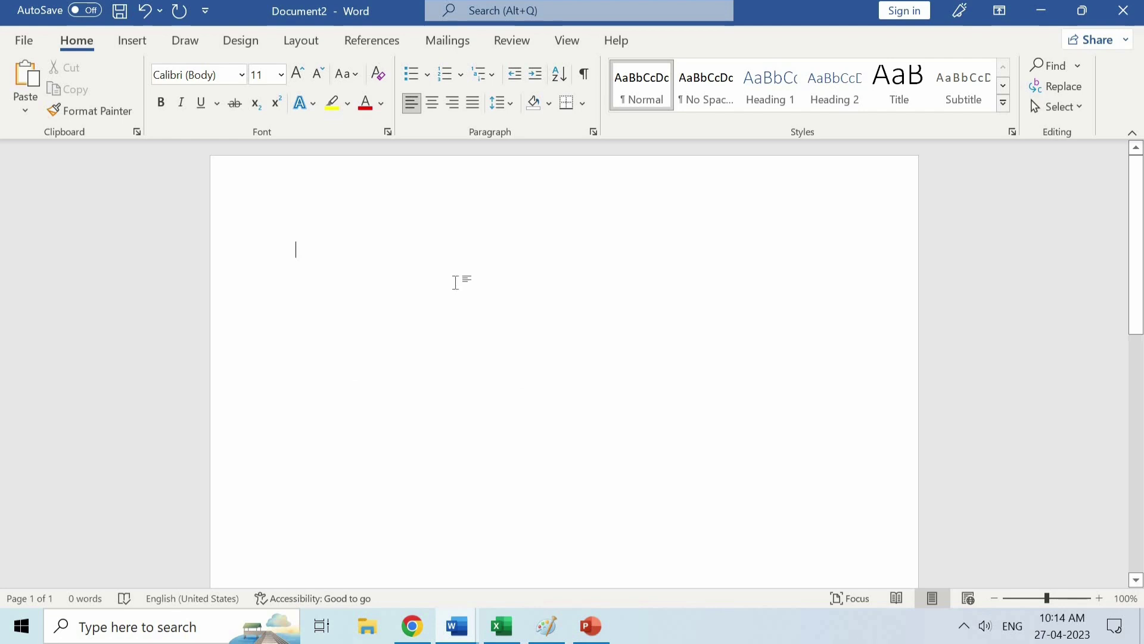
{"action": "key", "text": "ctrl+o"}
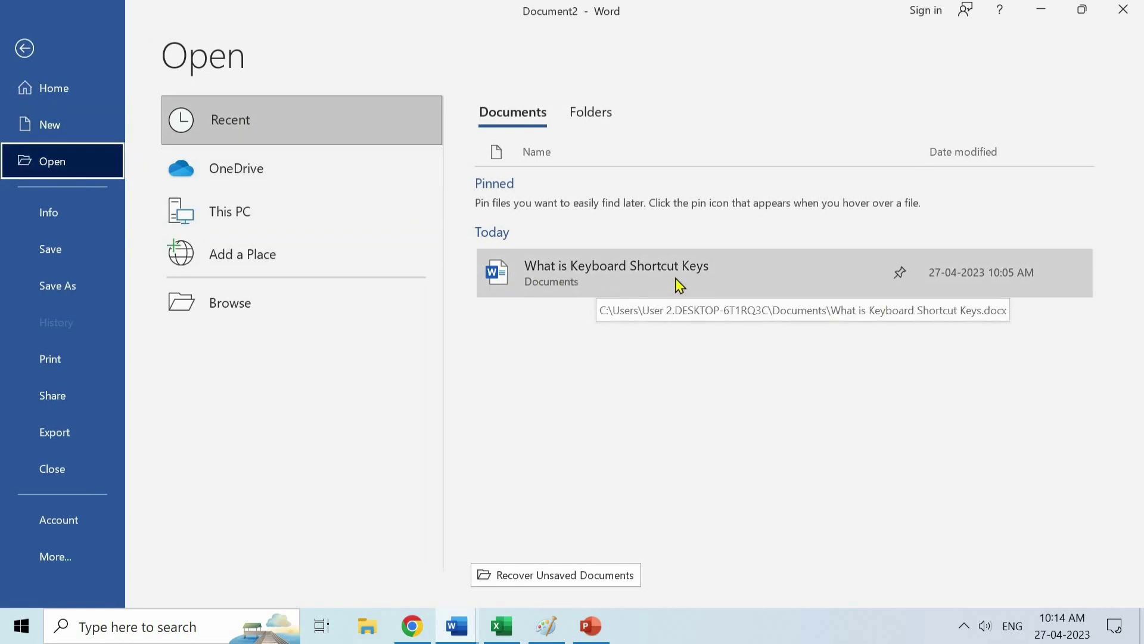
{"action": "left_click", "coordinate": [641, 284]}
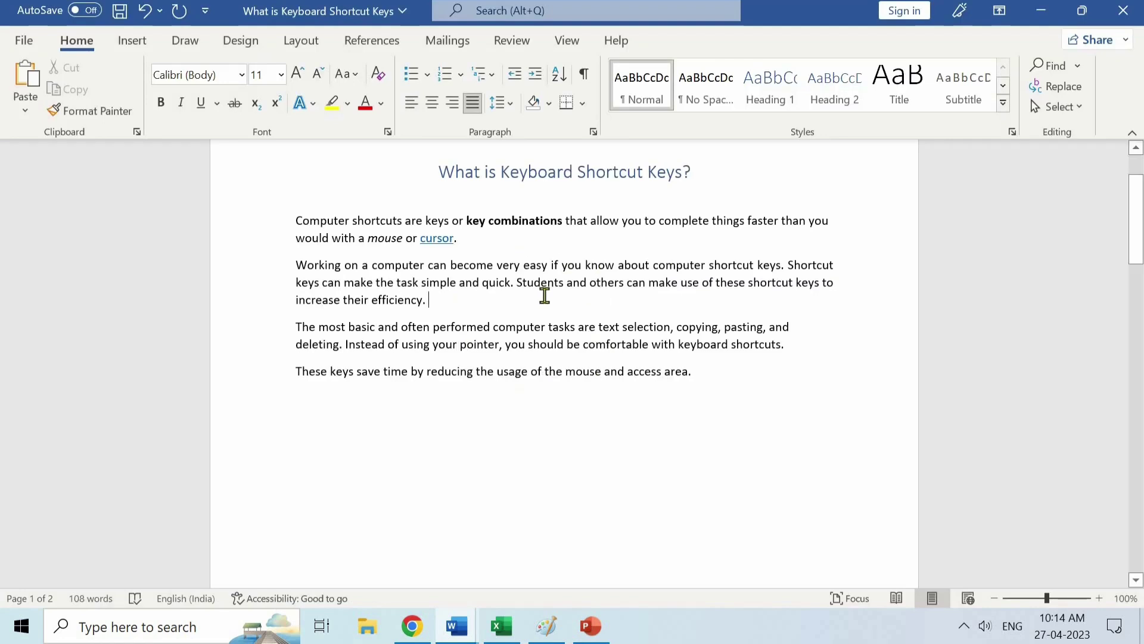
Switch to Paint and open the picture IMG_2798 from the Pictures folder
{"action": "left_click", "coordinate": [551, 627]}
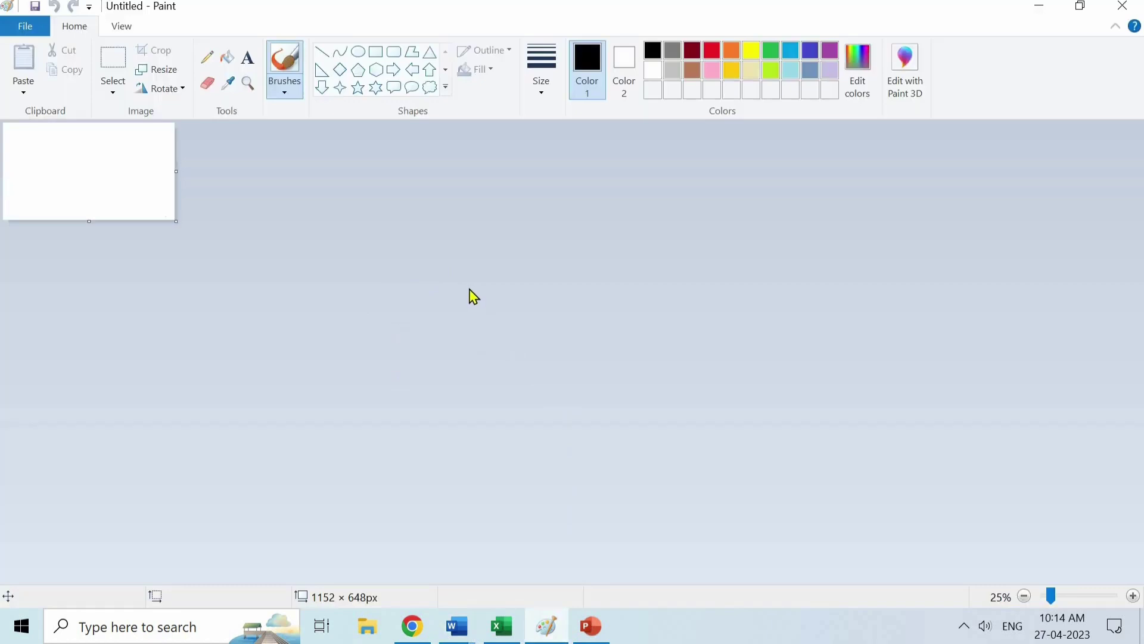
{"action": "key", "text": "ctrl+o"}
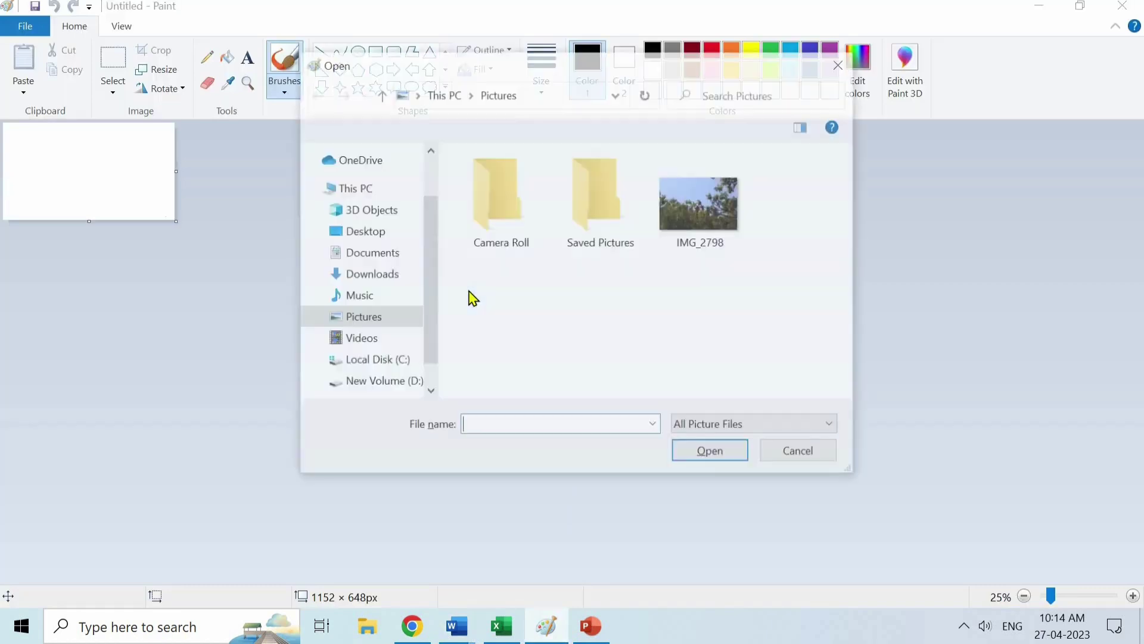
{"action": "left_click", "coordinate": [704, 227]}
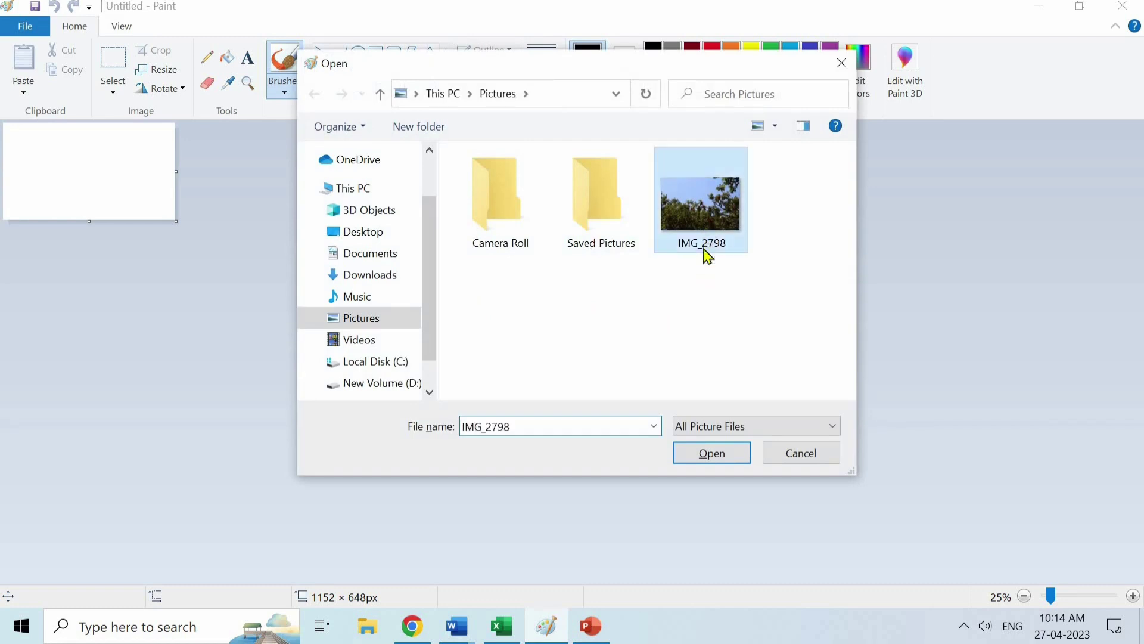
{"action": "left_click", "coordinate": [700, 458]}
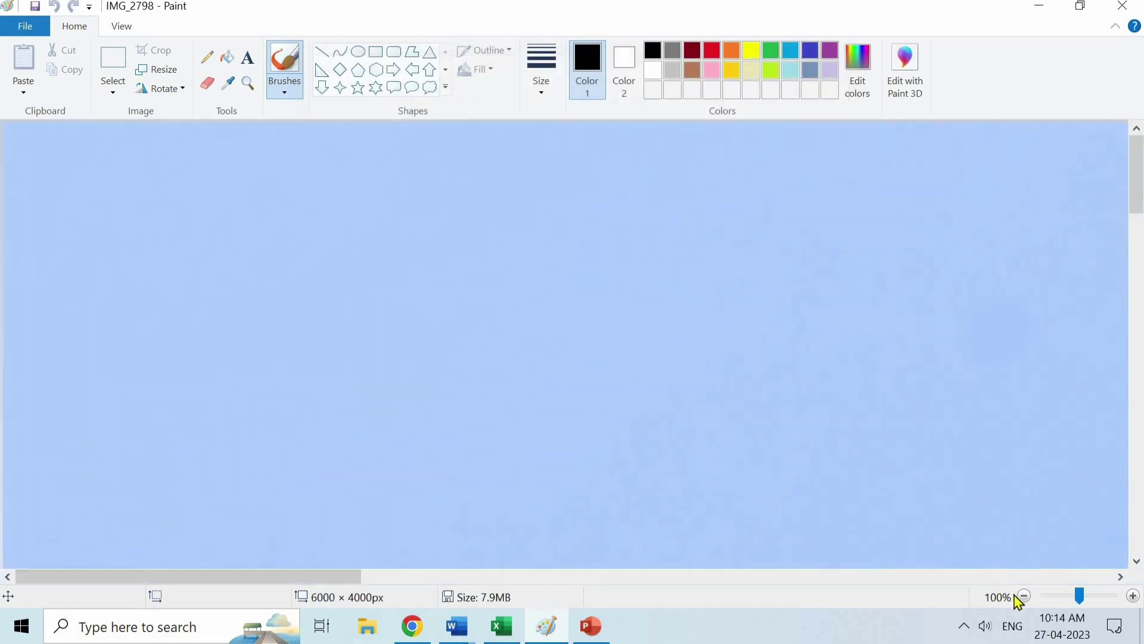
{"action": "left_click", "coordinate": [1024, 595]}
{"action": "left_click", "coordinate": [1023, 595]}
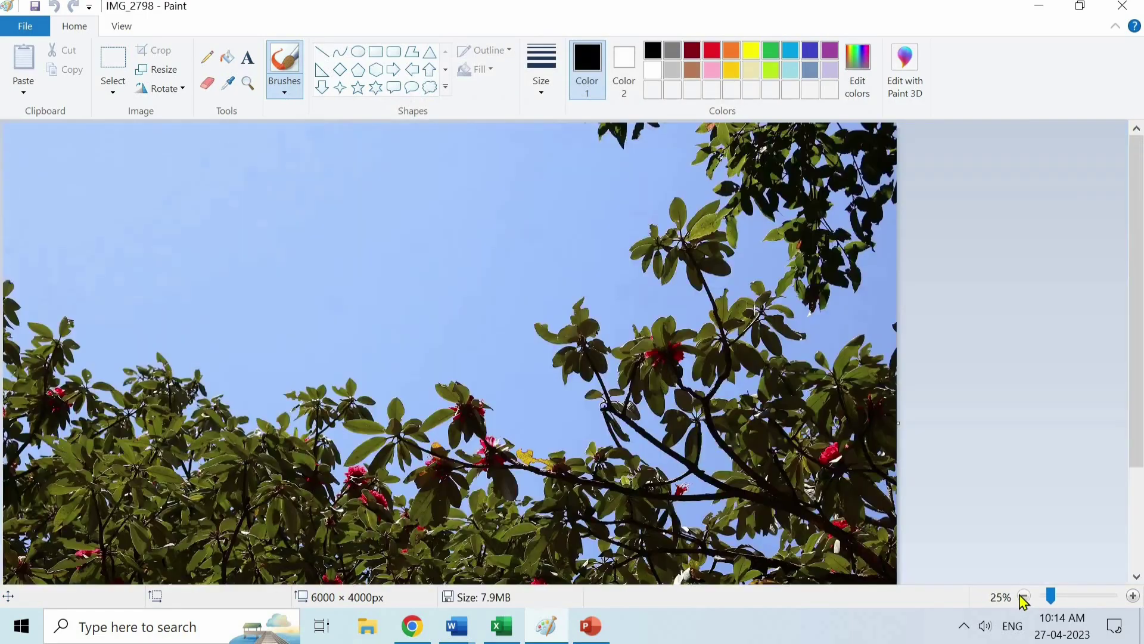
{"action": "left_click", "coordinate": [1023, 595]}
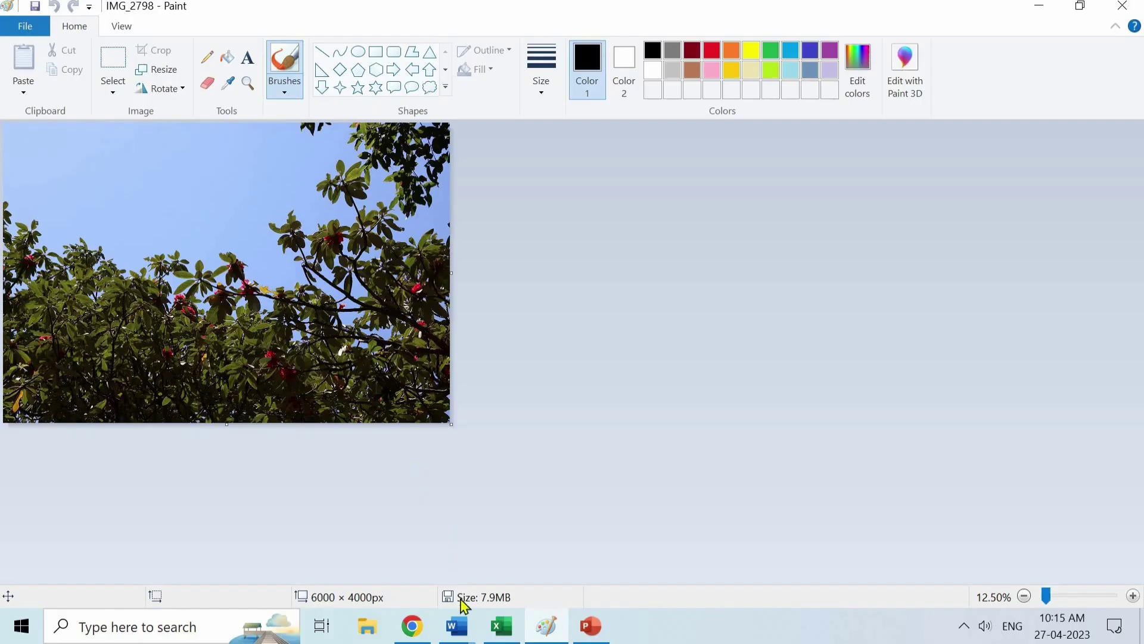
Switch to the "What is Keyboard Shortcut Keys" document in Word, look over its print settings and preview, and return to the text
{"action": "mouse_move", "coordinate": [475, 613]}
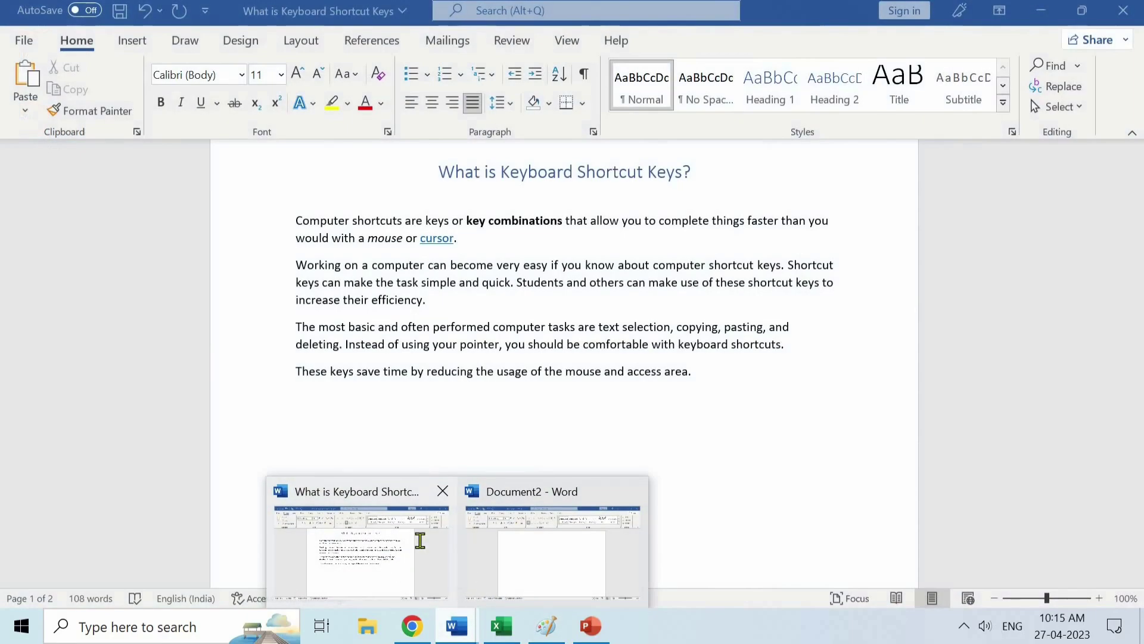
{"action": "left_click", "coordinate": [417, 542]}
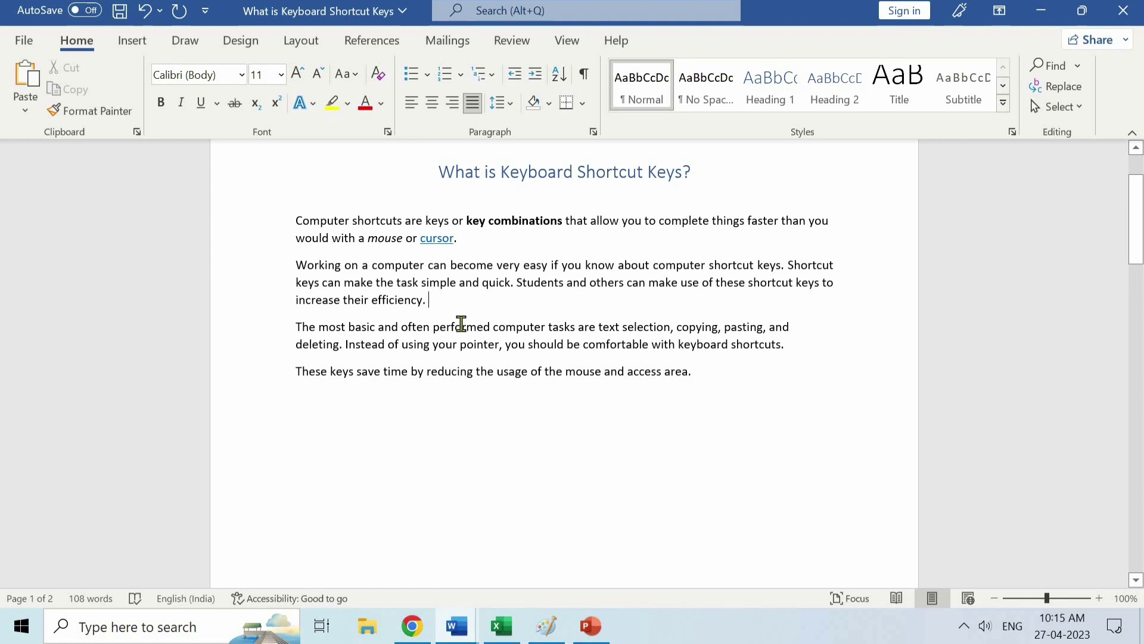
{"action": "key", "text": "ctrl+p"}
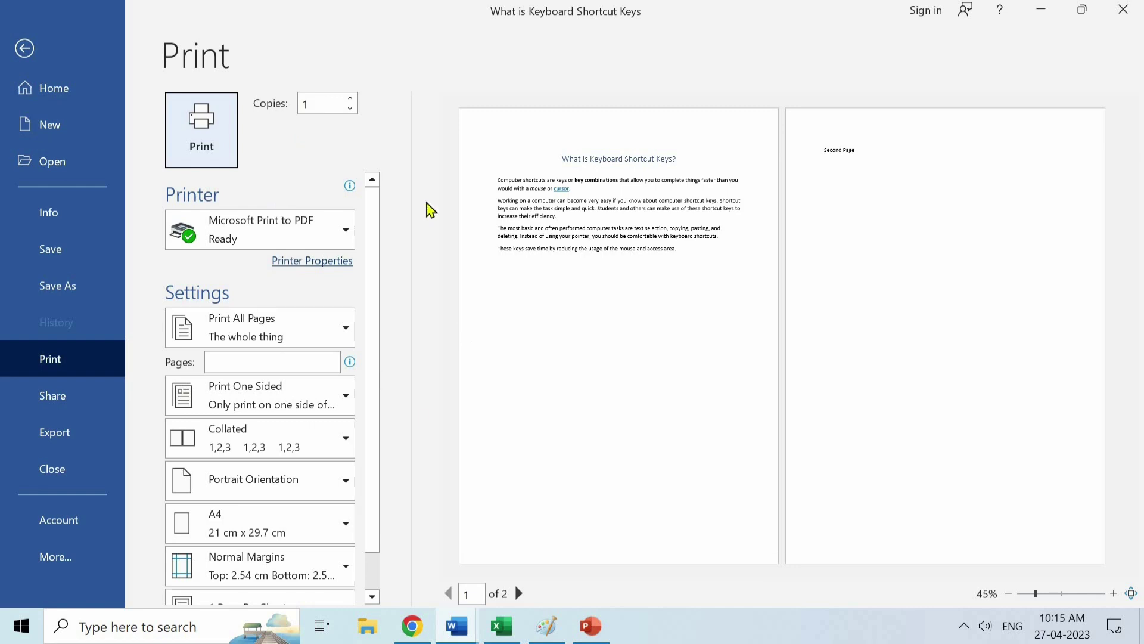
{"action": "scroll", "coordinate": [291, 319], "scroll_direction": "down", "scroll_amount": 1}
{"action": "scroll", "coordinate": [250, 257], "scroll_direction": "up", "scroll_amount": 1}
{"action": "left_click", "coordinate": [25, 49]}
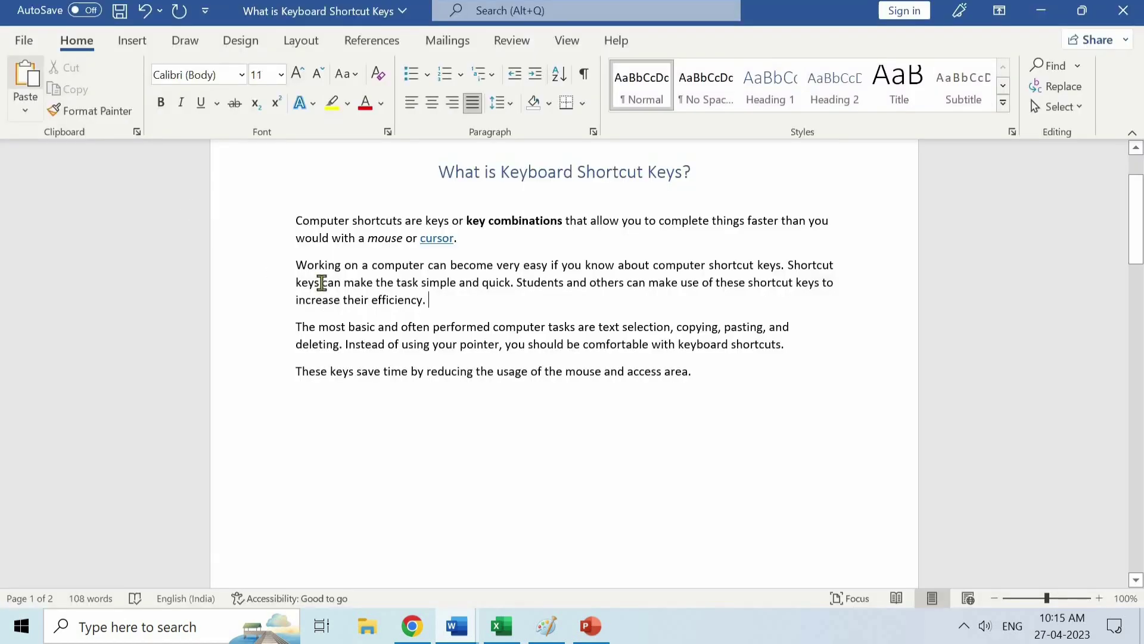
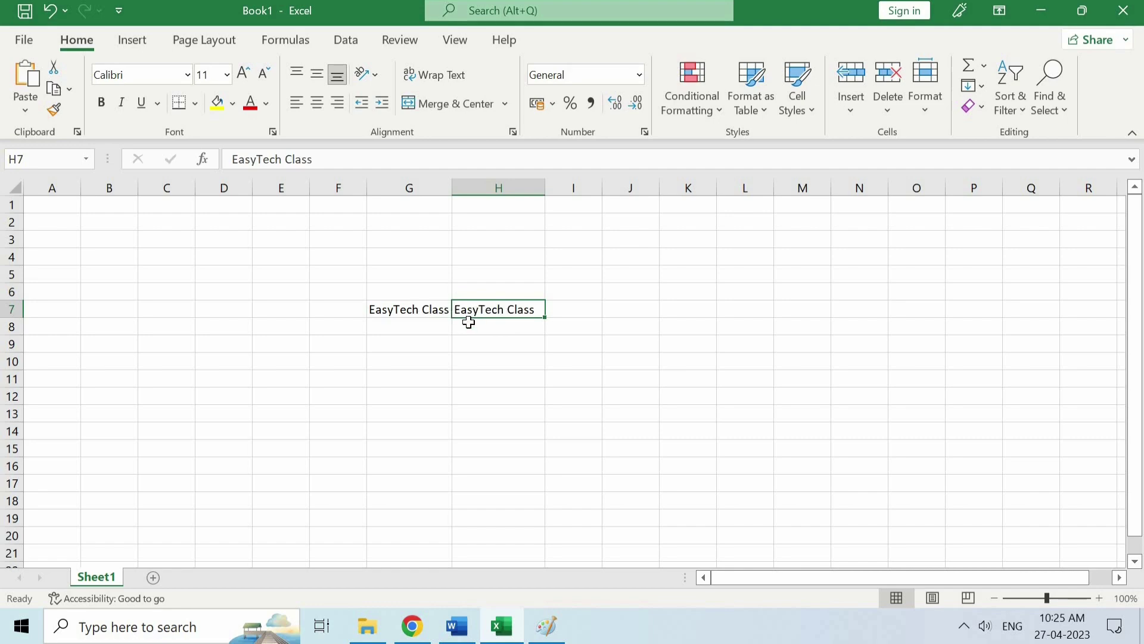
{"action": "left_click", "coordinate": [415, 626]}
{"action": "scroll", "coordinate": [398, 455], "scroll_direction": "down", "scroll_amount": 3}
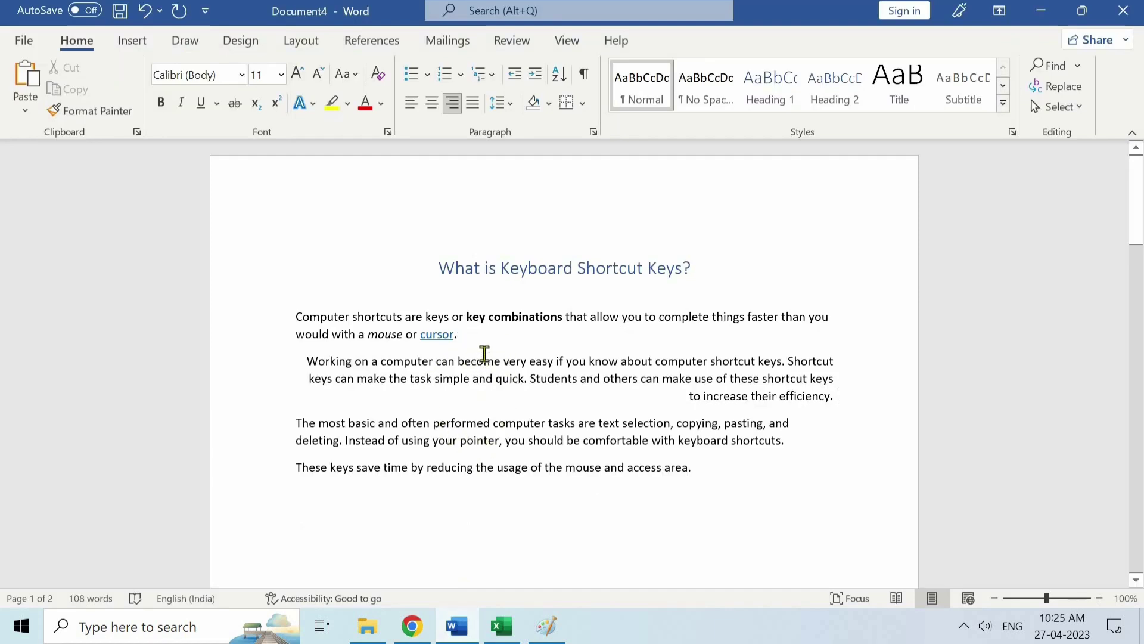
Bring up the save options for the unsaved Word document and return to the text without saving
{"action": "key", "text": "ctrl+s"}
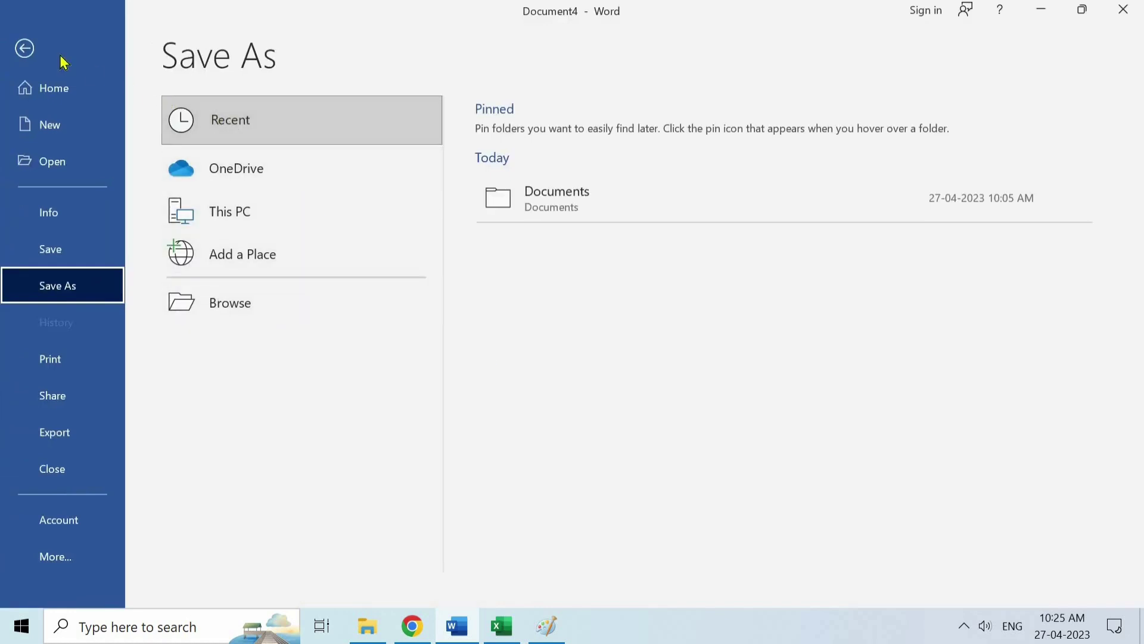
{"action": "left_click", "coordinate": [25, 48]}
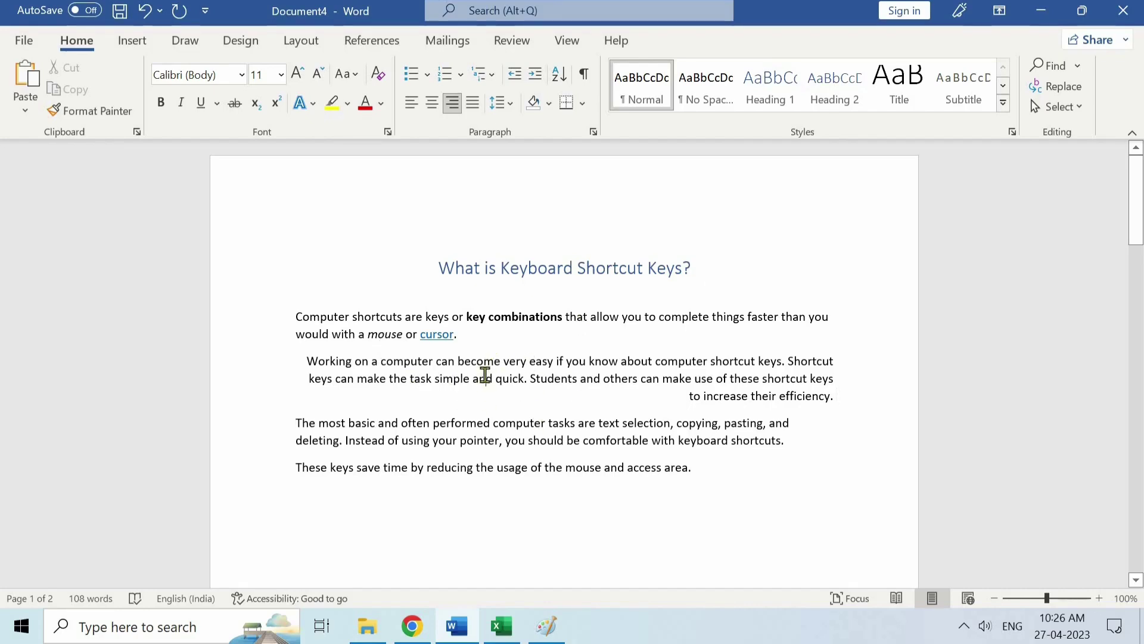
Set the right-aligned second paragraph back to left alignment
{"action": "key", "text": "ctrl+l"}
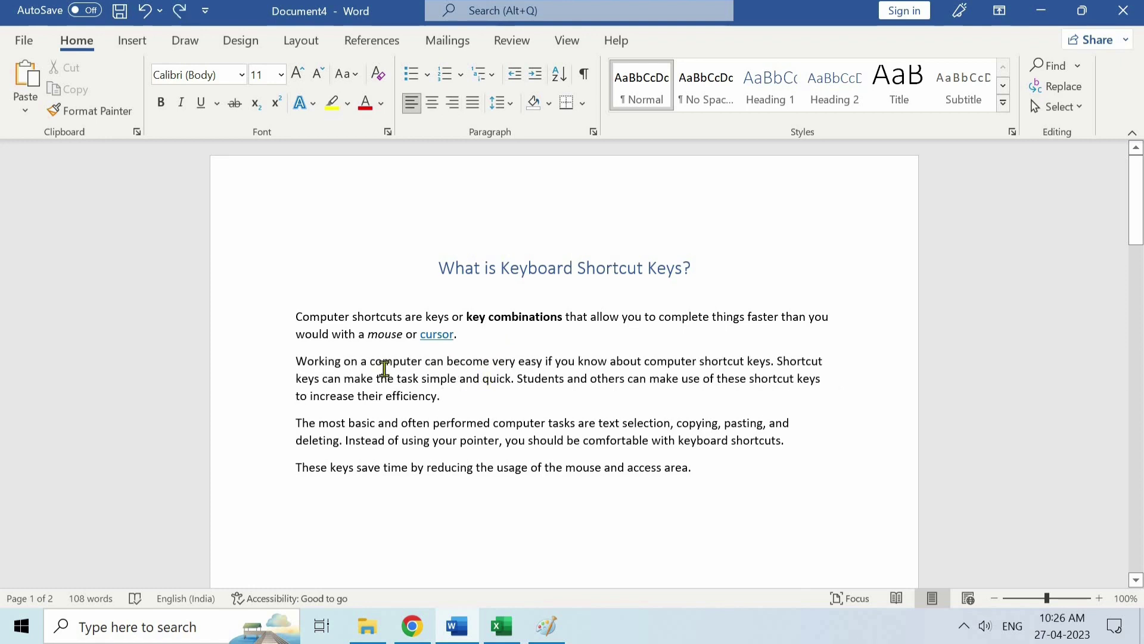
Indent the second paragraph by one level and remove the indent again
{"action": "left_click", "coordinate": [293, 360]}
{"action": "key", "text": "ctrl+m"}
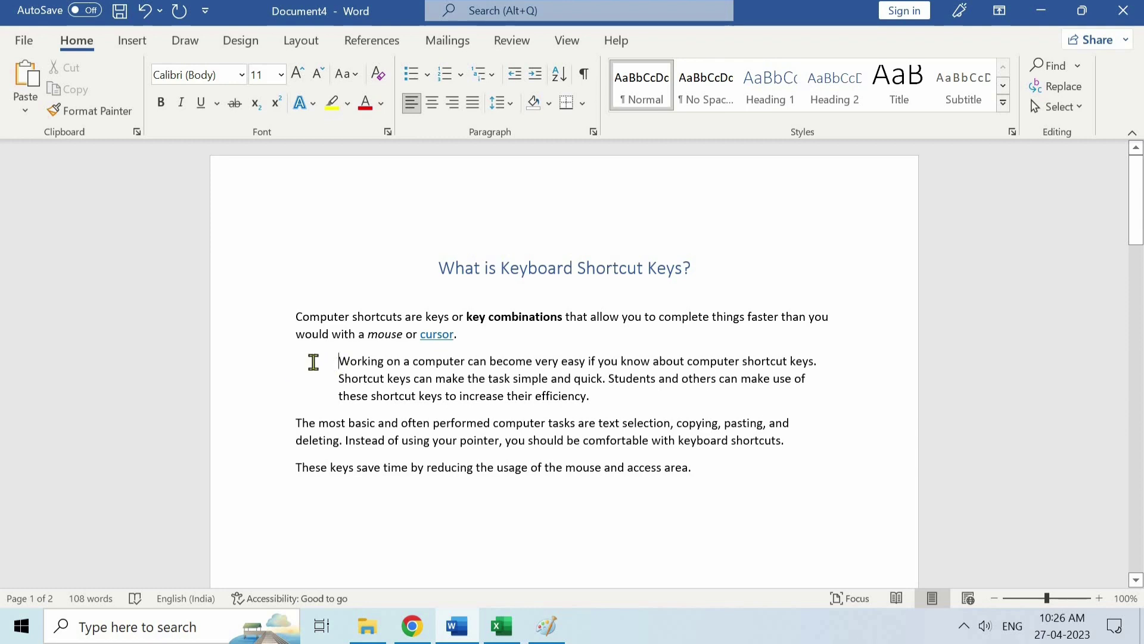
{"action": "key", "text": "BackSpace"}
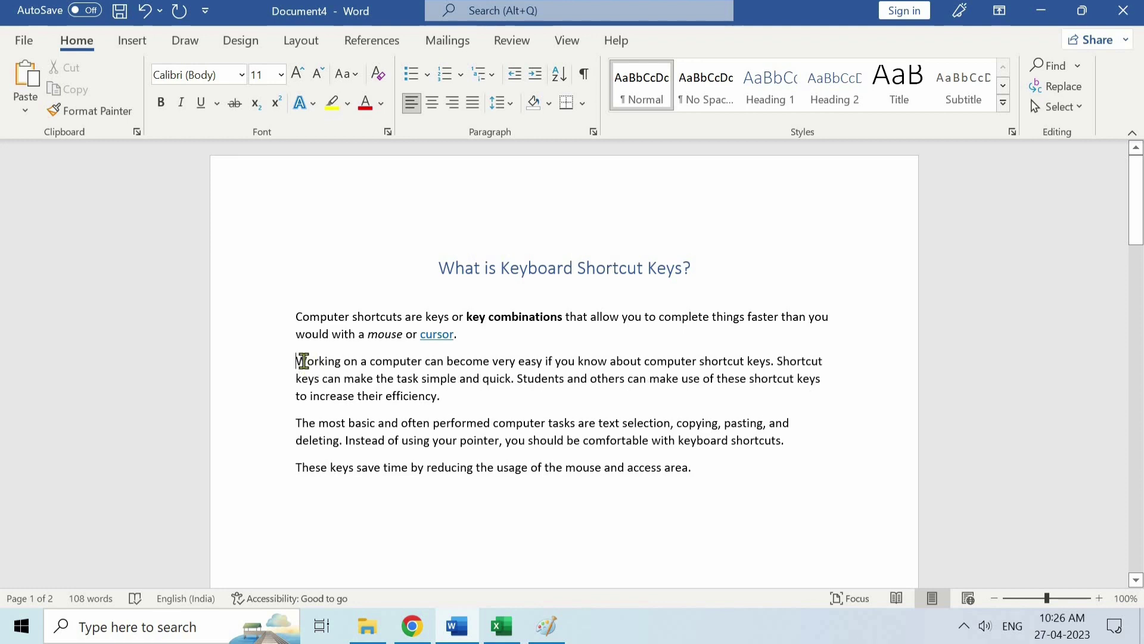
Apply a two-level hanging indent to the second paragraph, starting "Working on a computer"
{"action": "key", "text": "ctrl+t"}
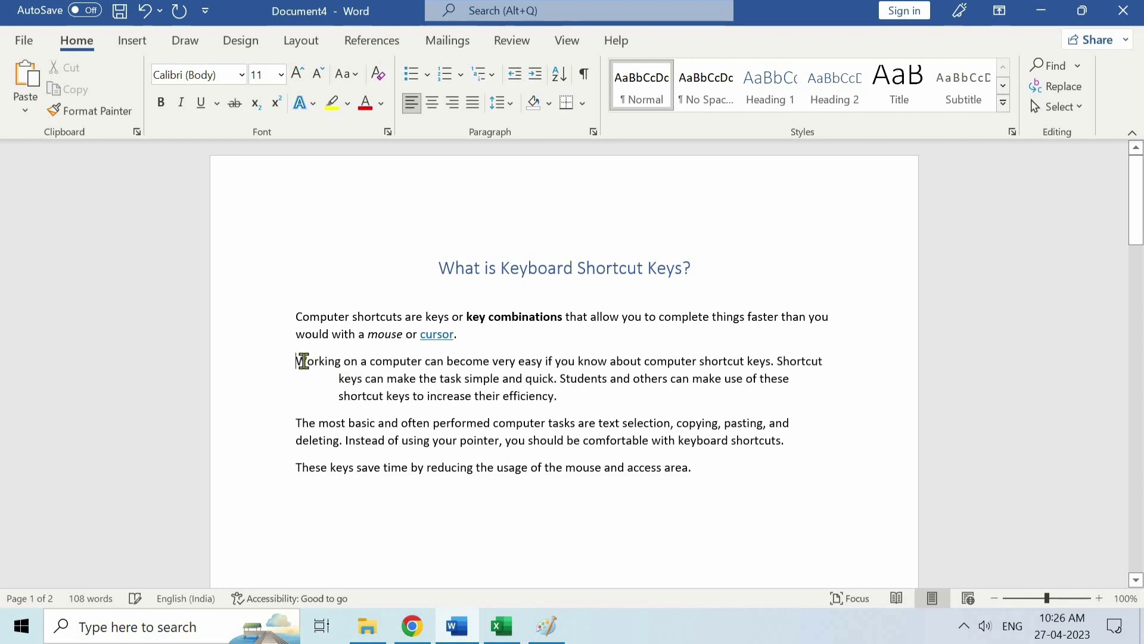
{"action": "key", "text": "ctrl+t"}
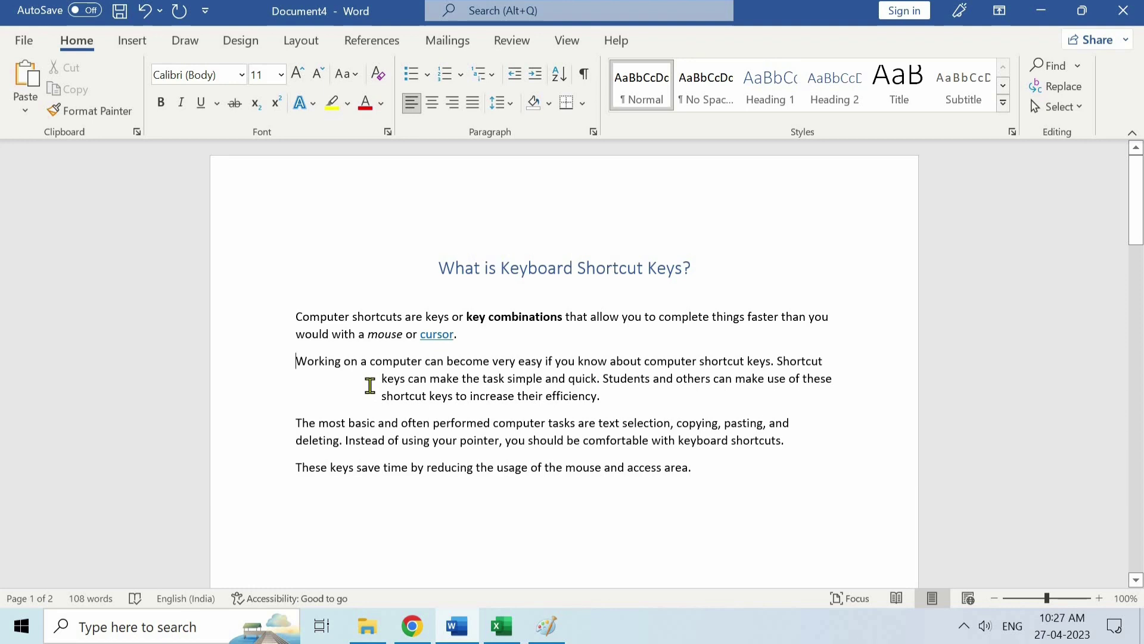
Switch to Book1 in Excel and turn the range F7:H12 into a table without using existing headers
{"action": "left_click", "coordinate": [500, 633]}
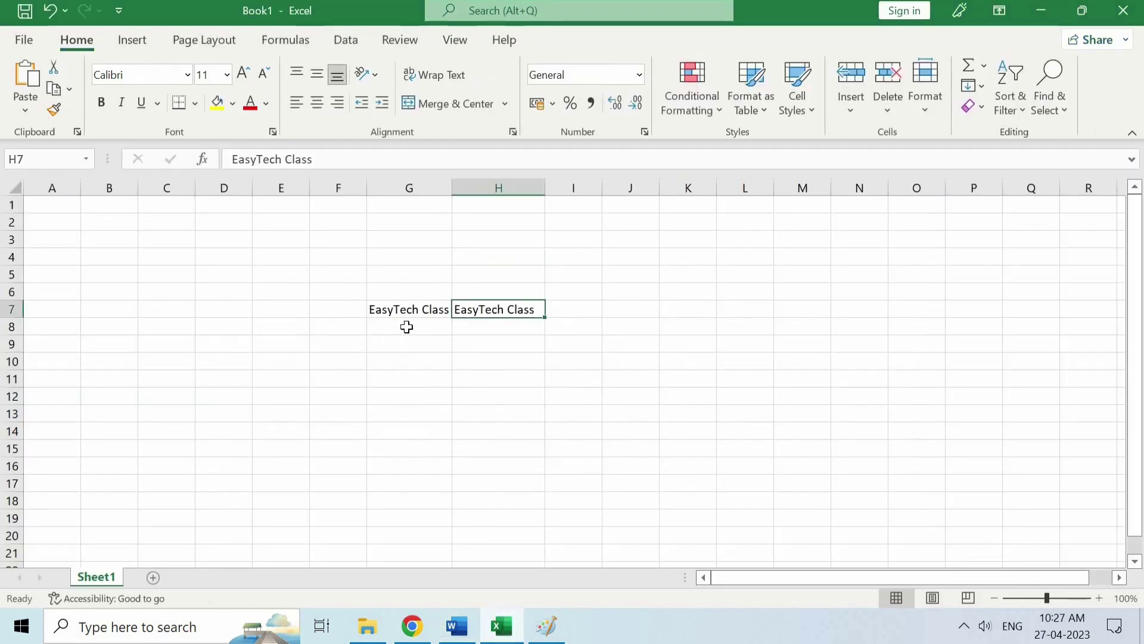
{"action": "left_click_drag", "start_coordinate": [366, 309], "coordinate": [524, 406]}
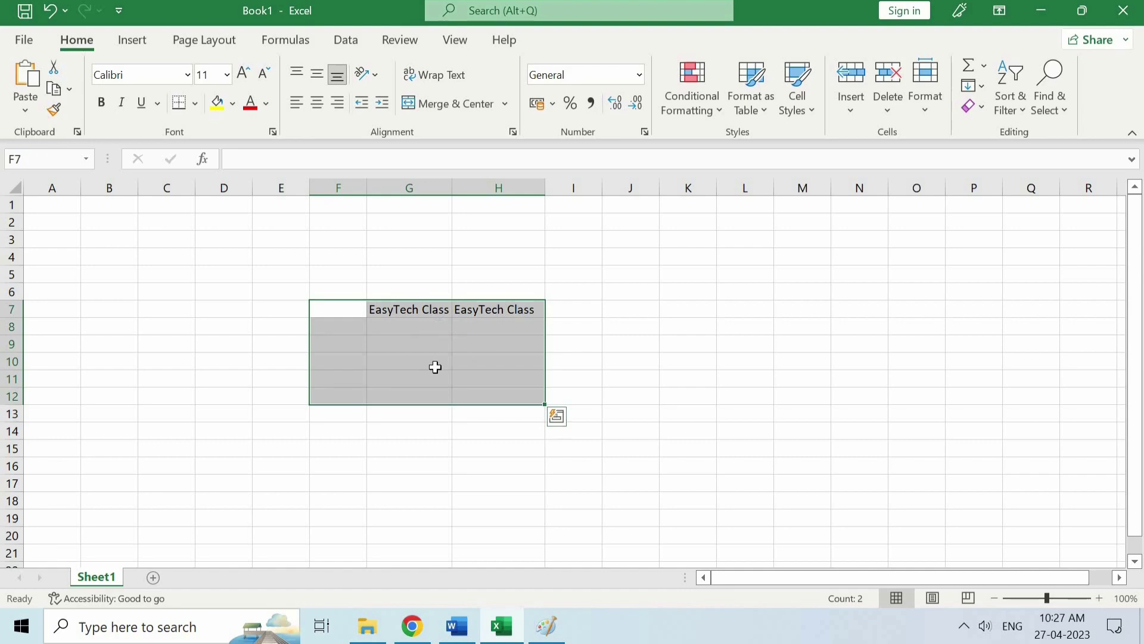
{"action": "key", "text": "ctrl+t"}
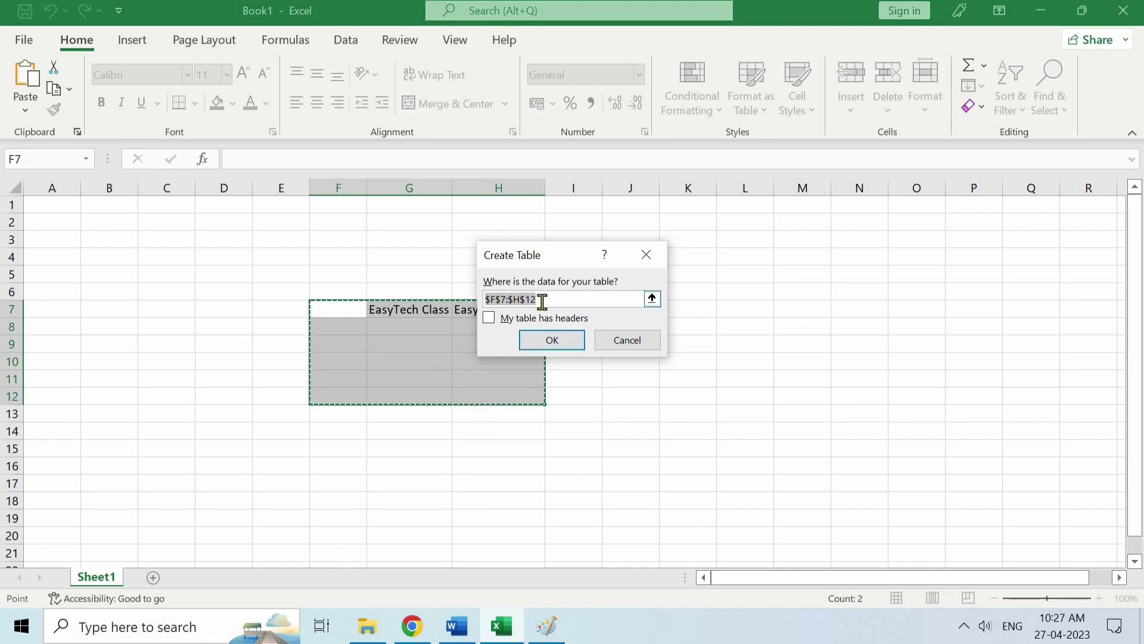
{"action": "left_click", "coordinate": [551, 339]}
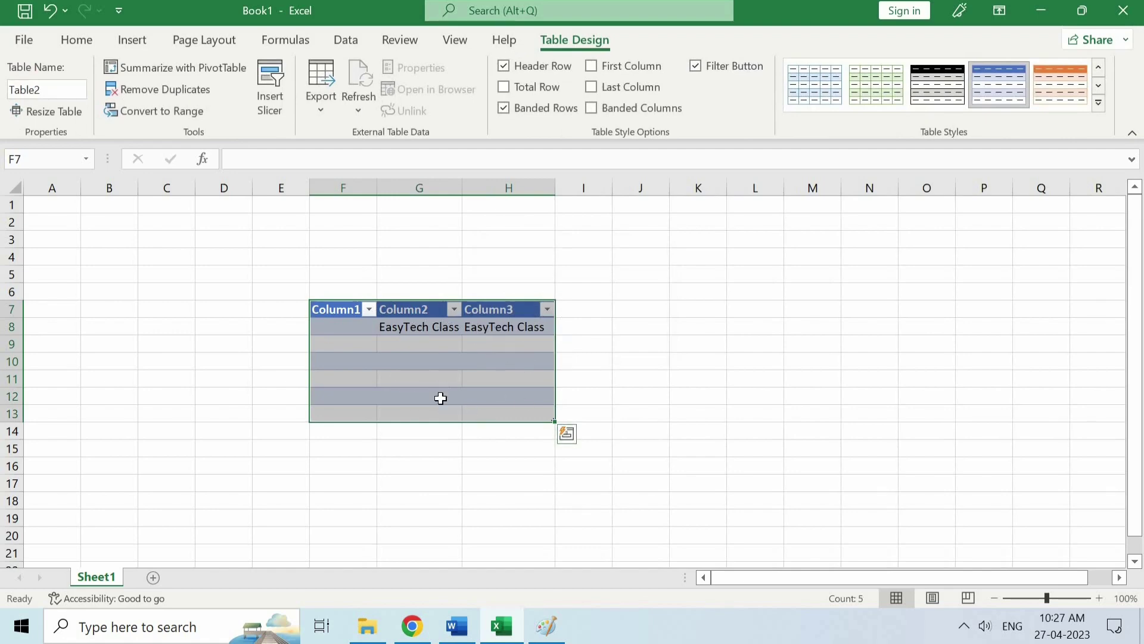
Switch to Chrome and open a new browser tab
{"action": "left_click", "coordinate": [413, 629]}
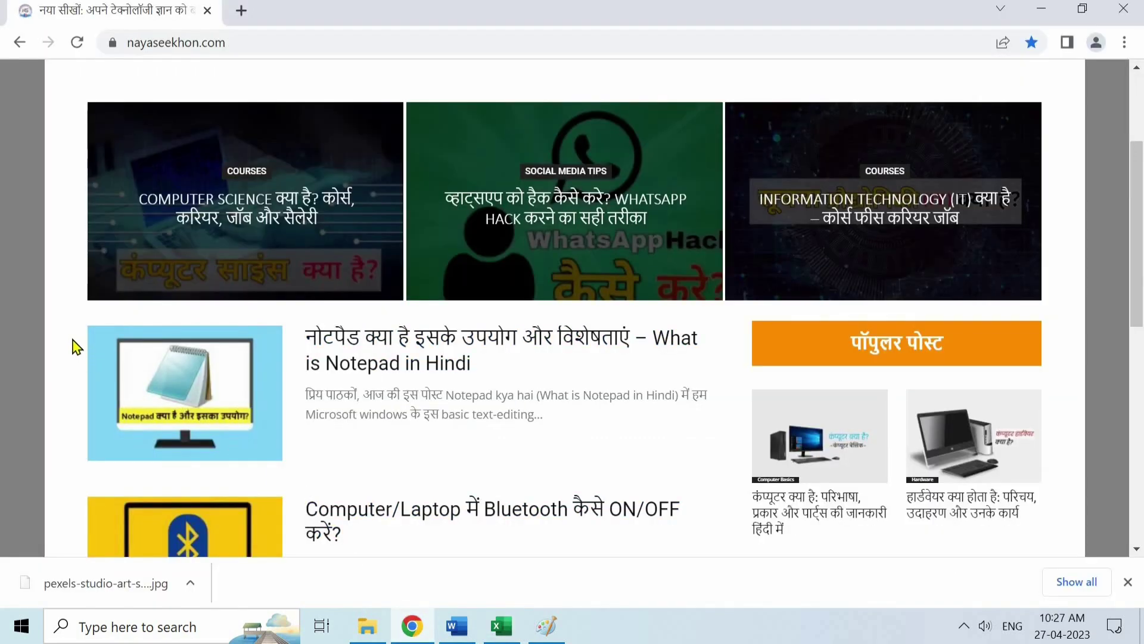
{"action": "key", "text": "ctrl+t"}
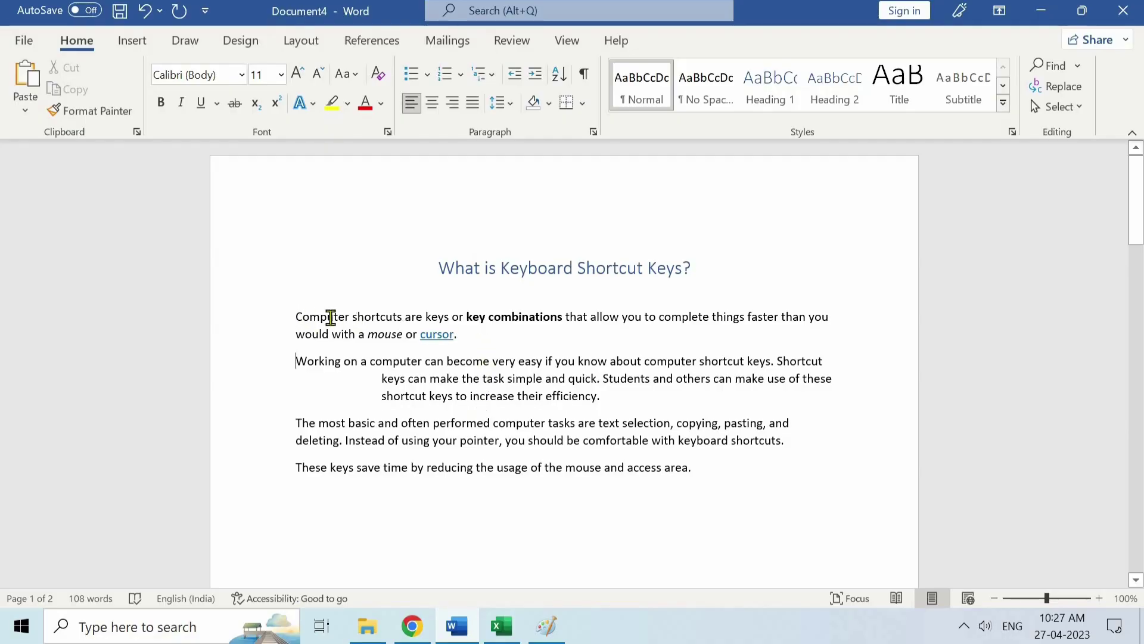
In the Word document, underline the words "Computer shortcuts" at the start of the first paragraph
{"action": "left_click_drag", "start_coordinate": [331, 317], "coordinate": [396, 320]}
Paste the copied document content on a new line after the paragraph starting "These keys save time"
{"action": "left_click", "coordinate": [704, 473]}
{"action": "key", "text": "Return"}
{"action": "key", "text": "ctrl+v"}
{"action": "key", "text": "ctrl+v"}
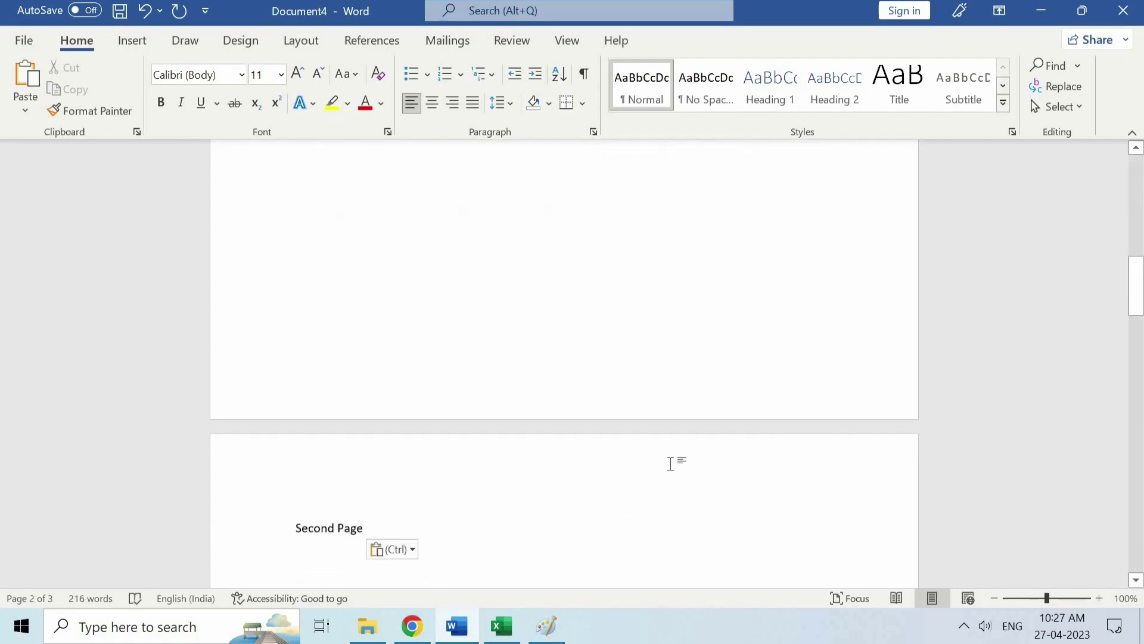
{"action": "scroll", "coordinate": [670, 464], "scroll_direction": "up", "scroll_amount": 10}
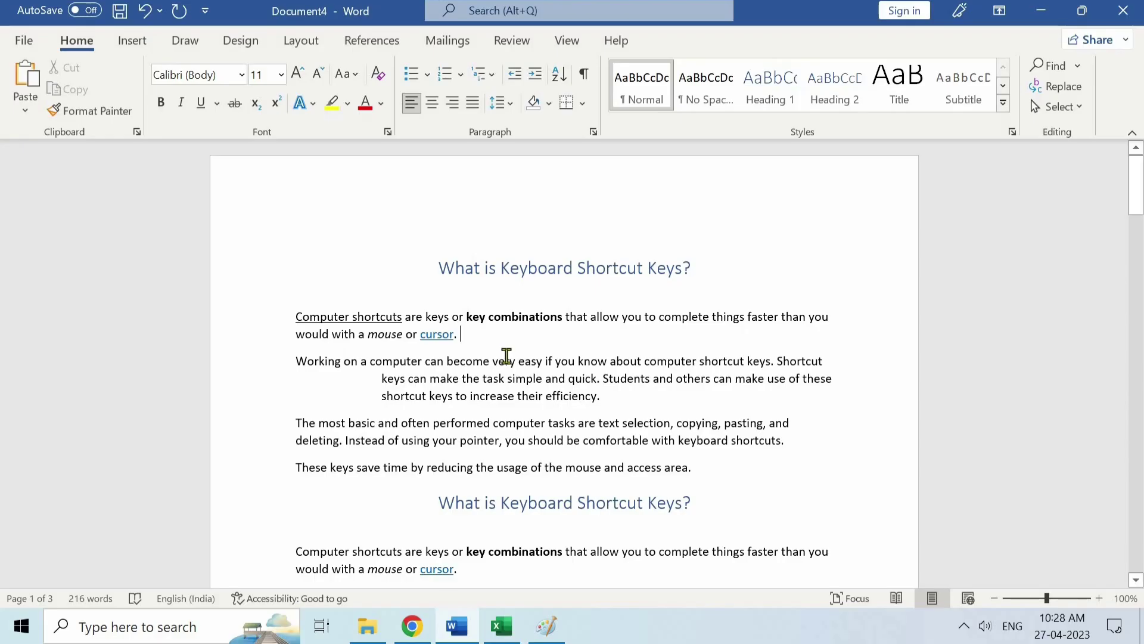
Cut the hanging-indented "Working on a computer" paragraph and paste it below the last paragraph of the duplicated text, leaving a blank line between
{"action": "left_click_drag", "start_coordinate": [299, 362], "coordinate": [598, 405]}
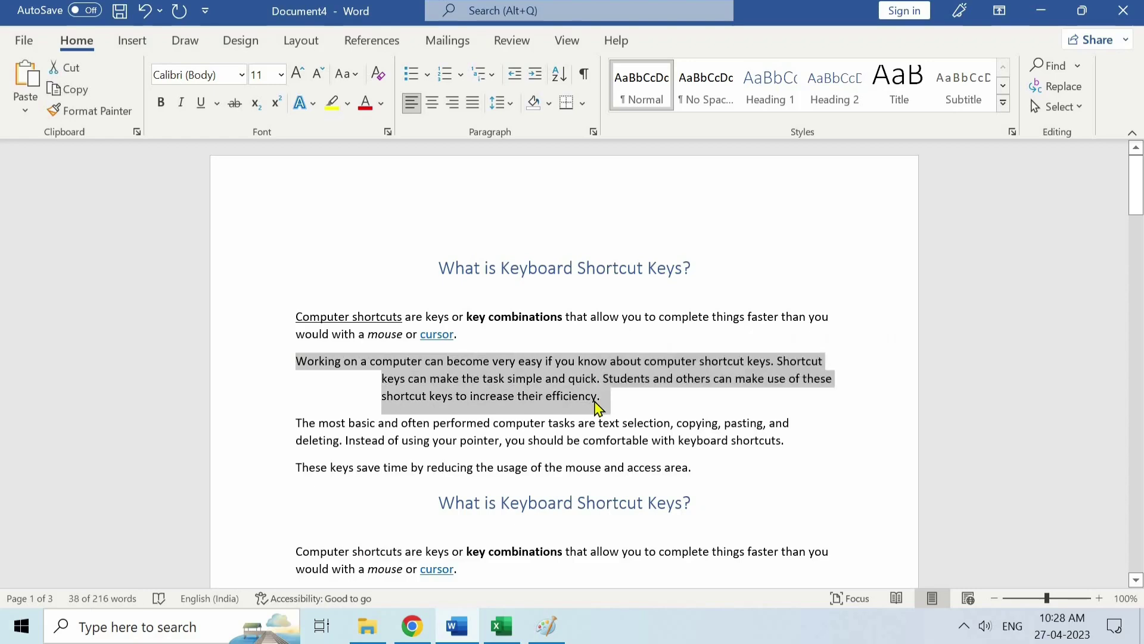
{"action": "key", "text": "ctrl+x"}
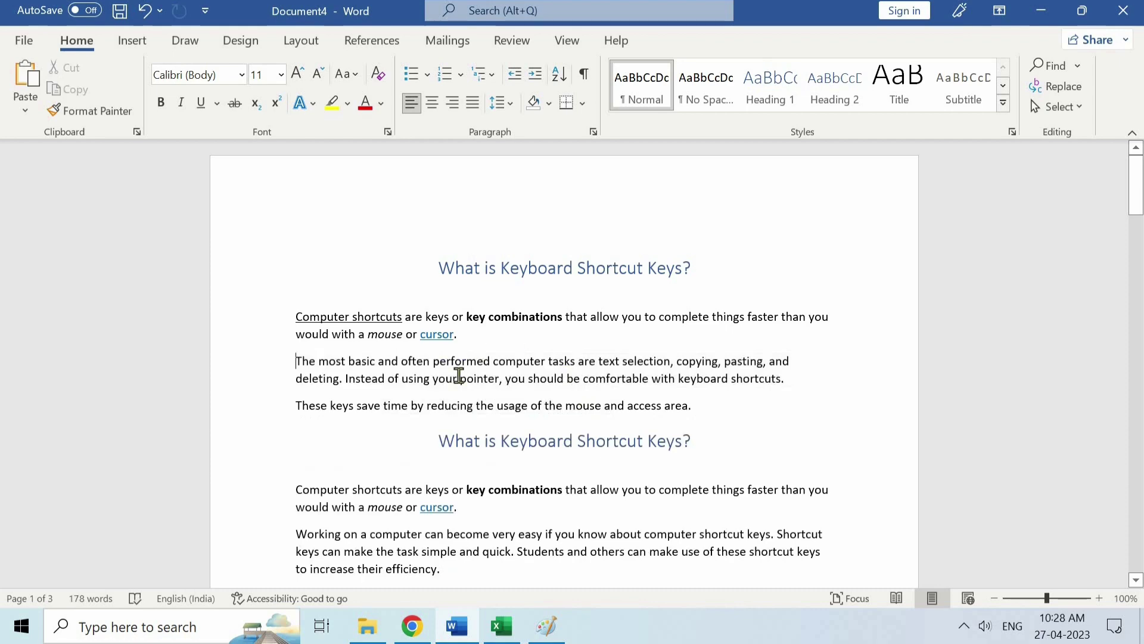
{"action": "scroll", "coordinate": [557, 387], "scroll_direction": "down", "scroll_amount": 5}
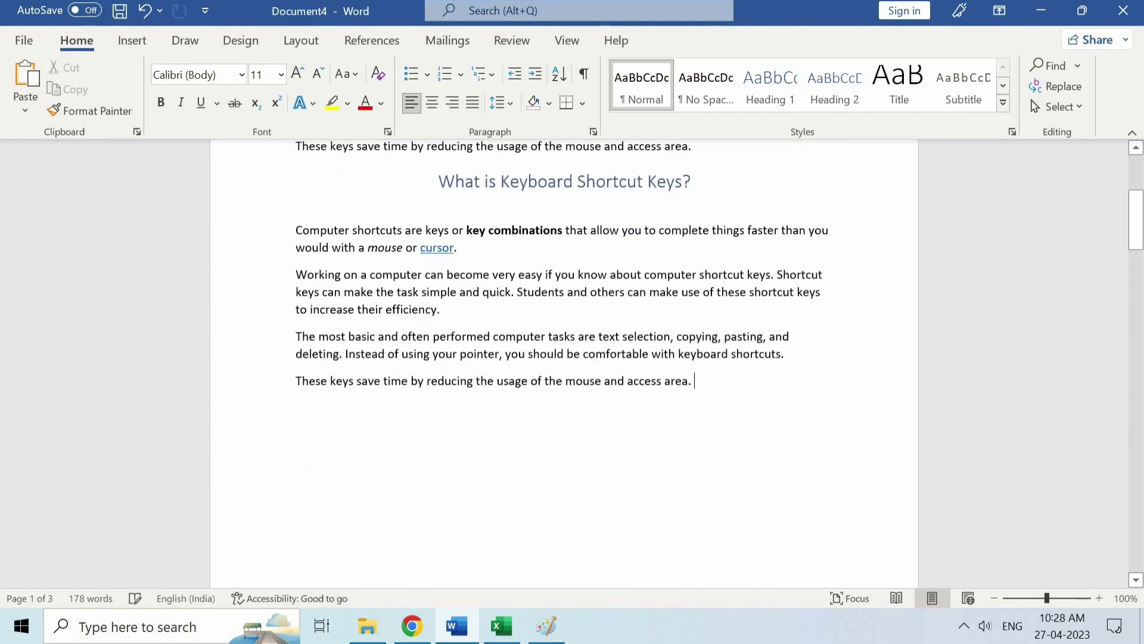
{"action": "key", "text": "Return"}
{"action": "key", "text": "Return"}
{"action": "key", "text": "ctrl+v"}
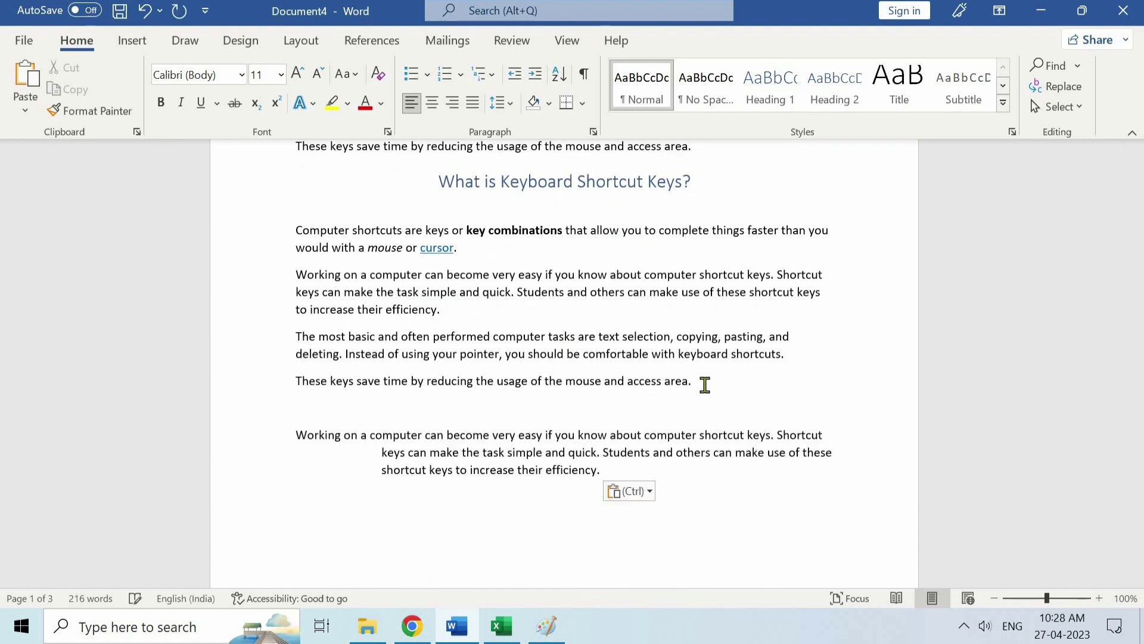
Delete the hanging-indented paragraph at the end of the page's text and undo the deletion
{"action": "scroll", "coordinate": [588, 322], "scroll_direction": "up", "scroll_amount": 5}
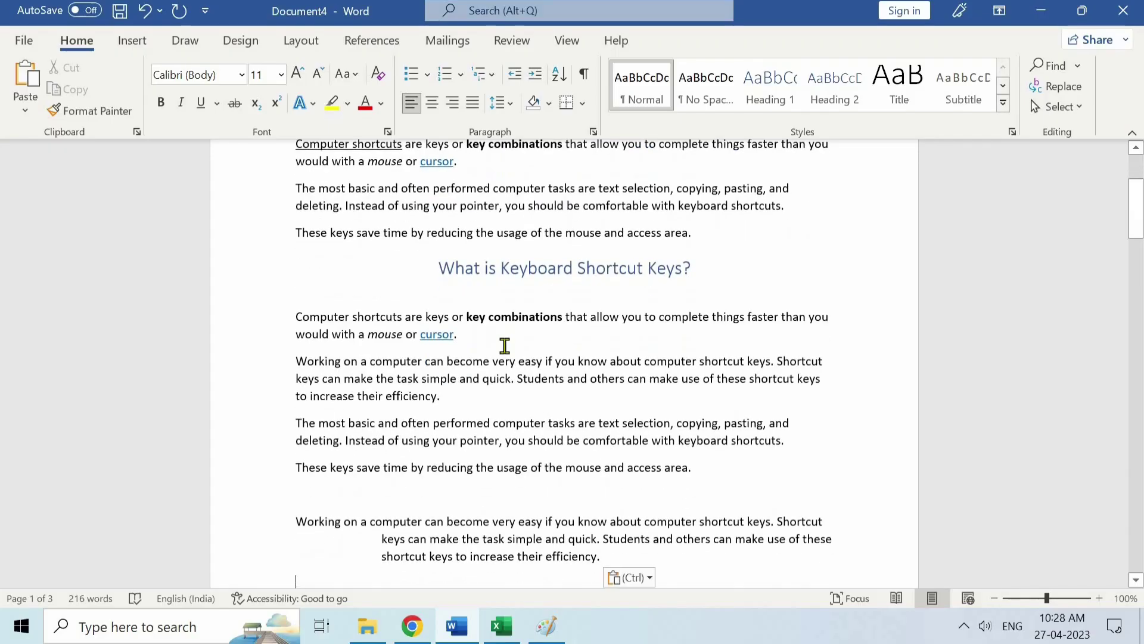
{"action": "scroll", "coordinate": [503, 342], "scroll_direction": "down", "scroll_amount": 2}
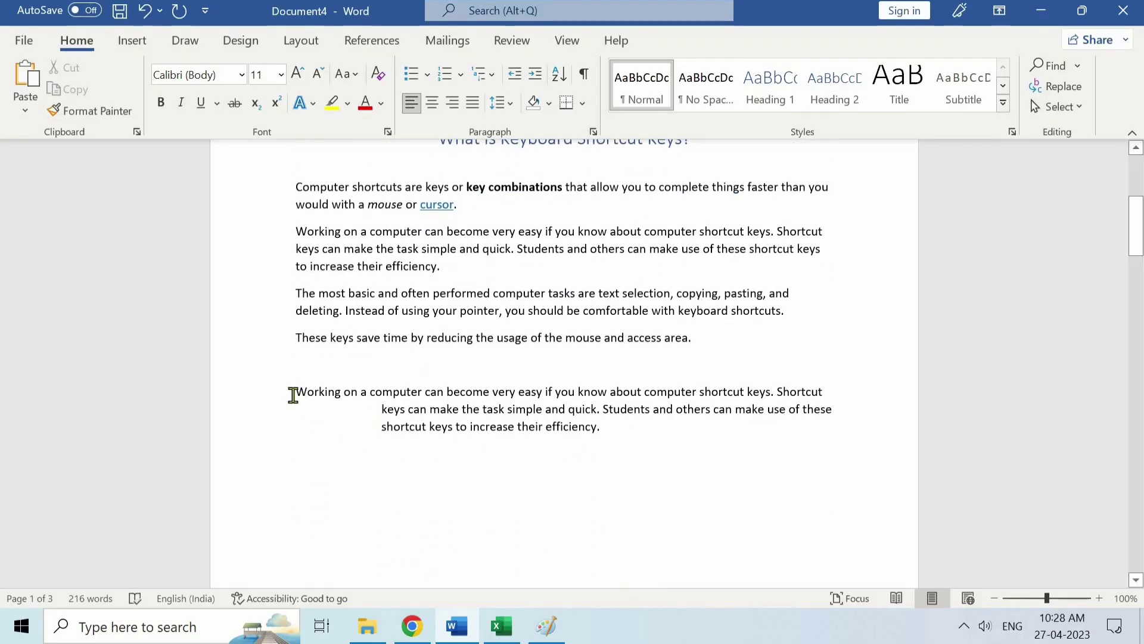
{"action": "left_click_drag", "start_coordinate": [293, 395], "coordinate": [607, 439]}
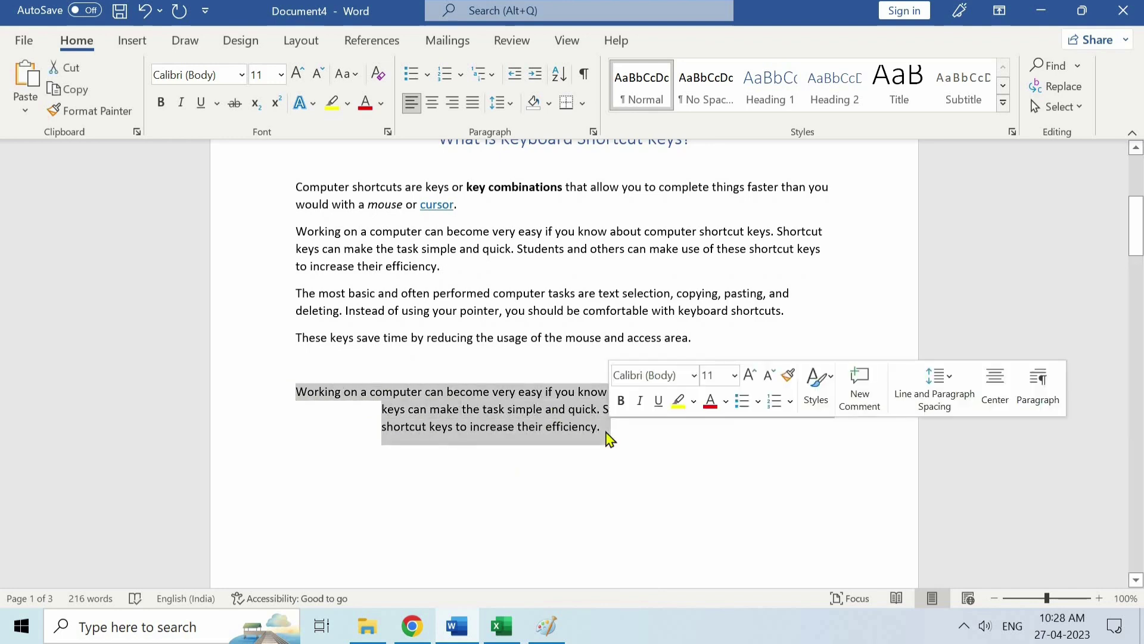
{"action": "key", "text": "Delete"}
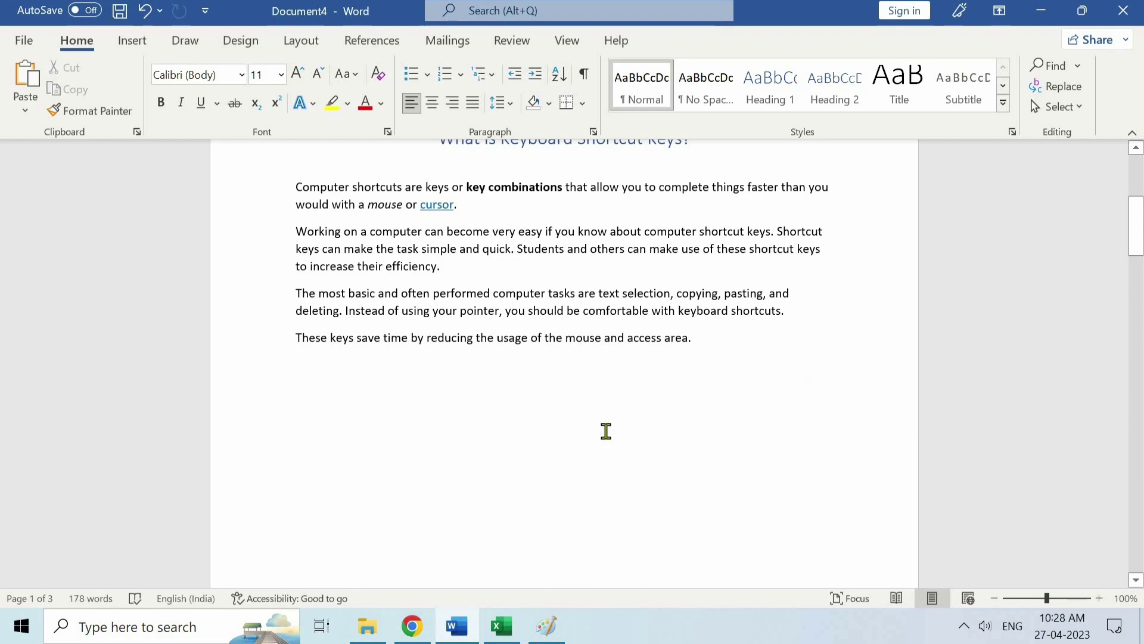
{"action": "key", "text": "ctrl+z"}
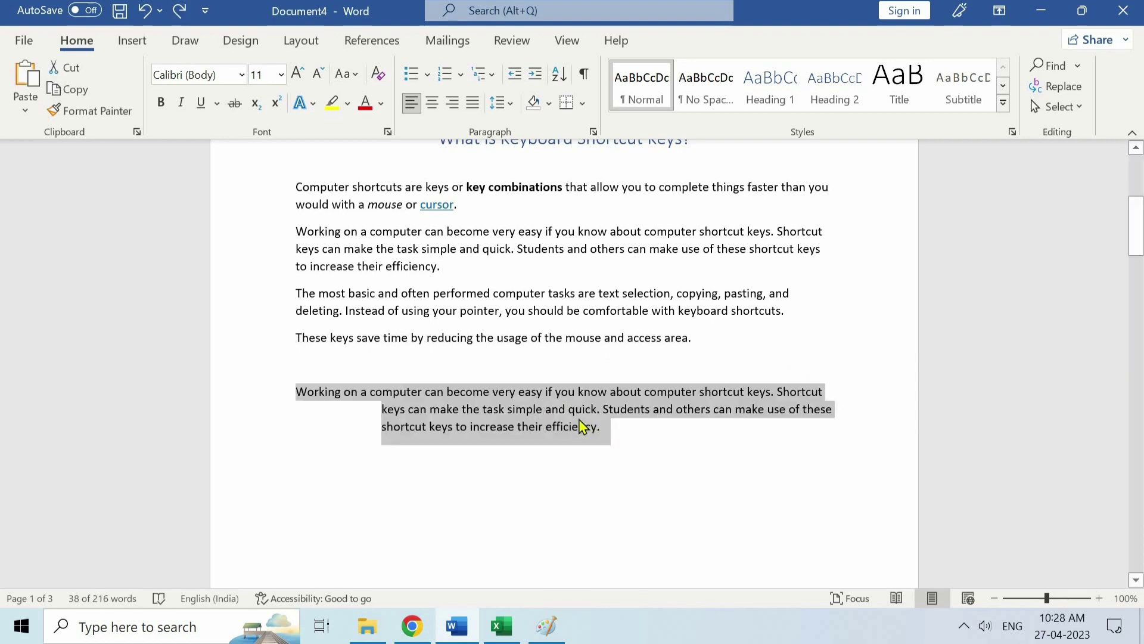
Delete the last hanging-indented paragraph again, undo that deletion and redo it
{"action": "left_click", "coordinate": [627, 427]}
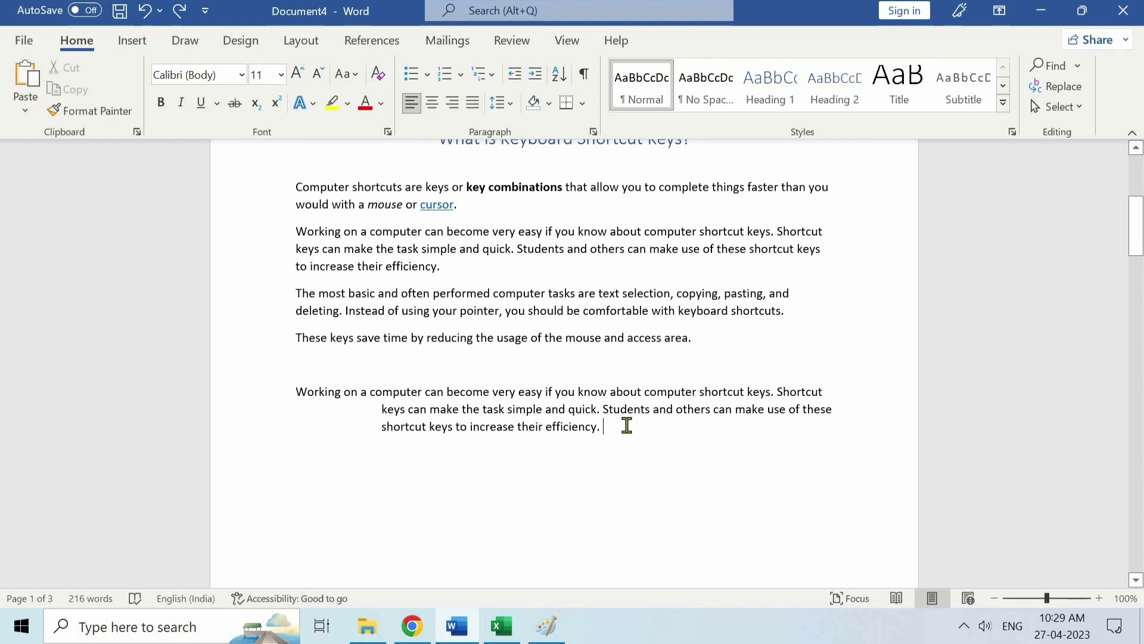
{"action": "key", "text": "ctrl+shift+Up"}
{"action": "key", "text": "BackSpace"}
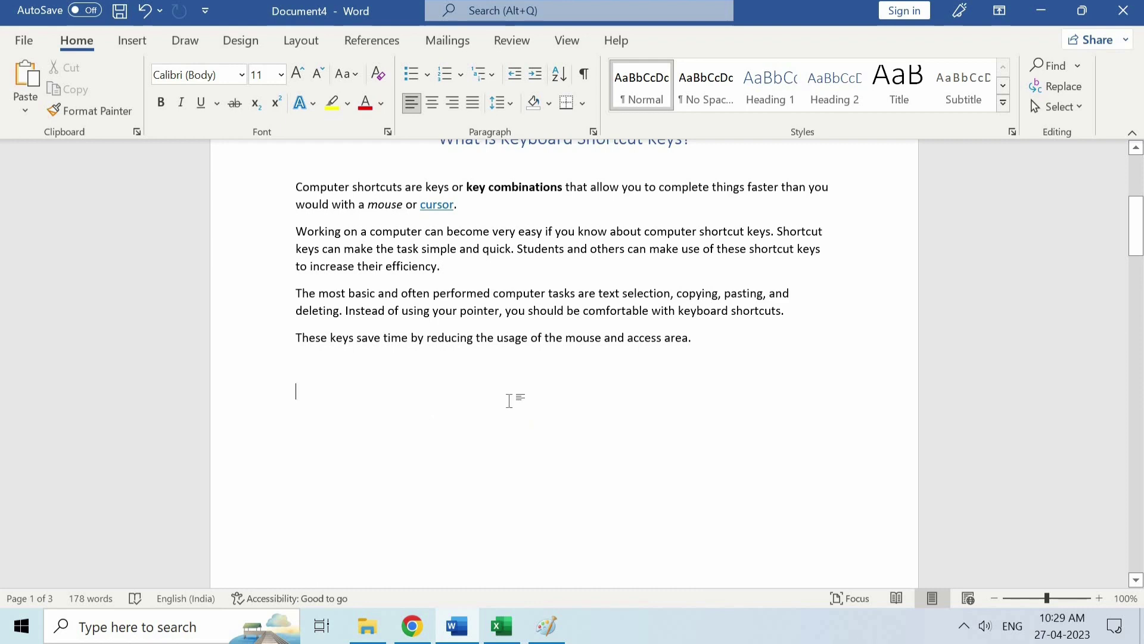
{"action": "key", "text": "ctrl+z"}
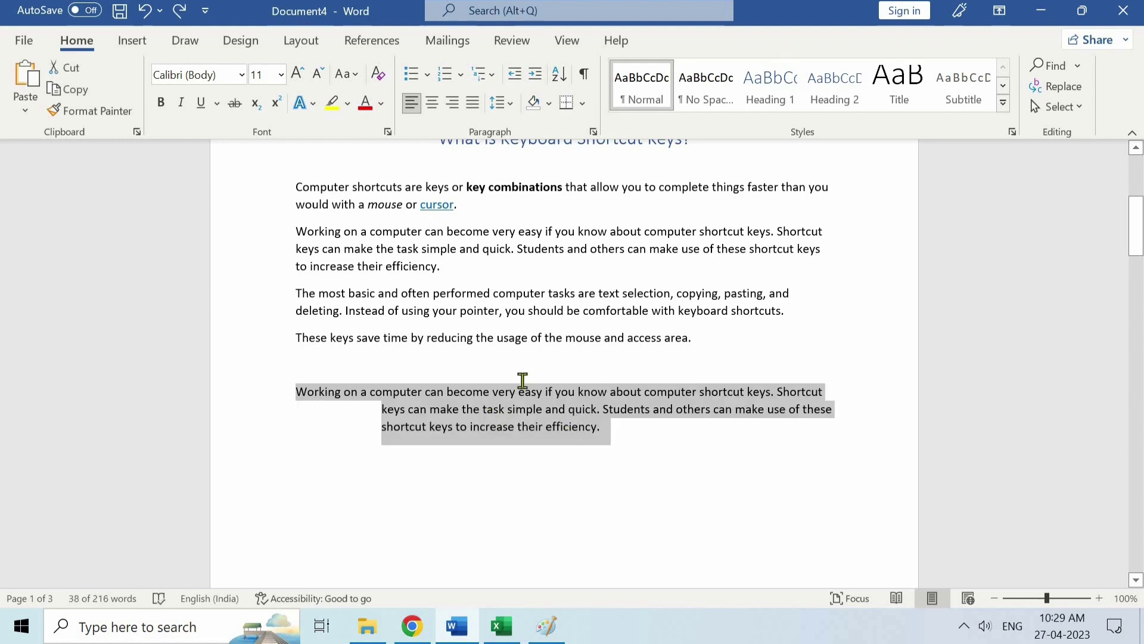
{"action": "left_click", "coordinate": [636, 434]}
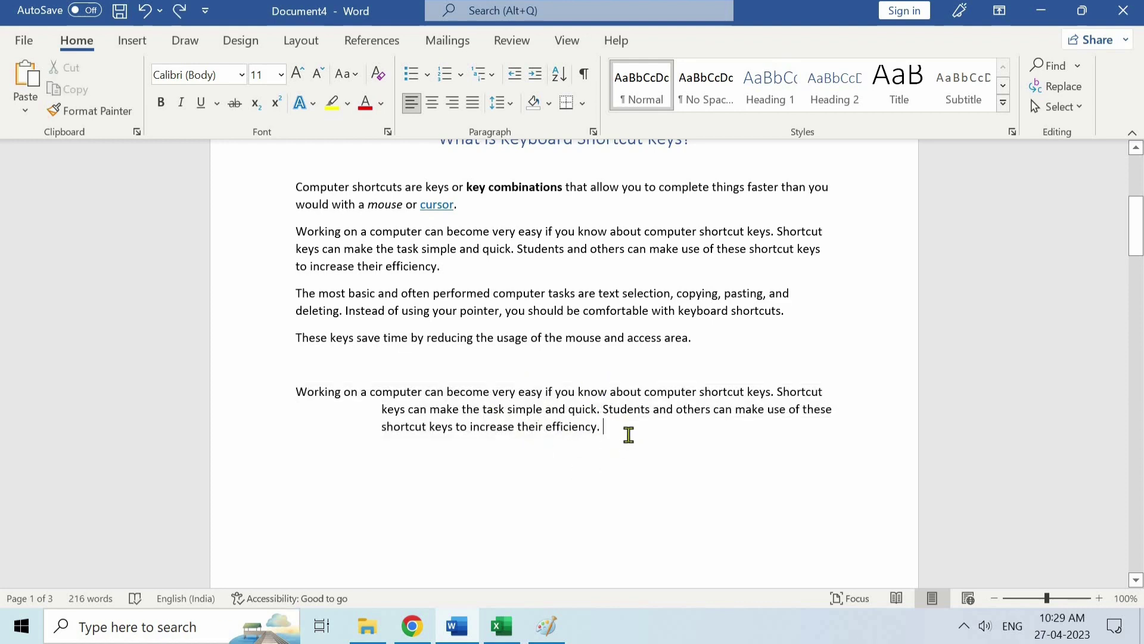
{"action": "key", "text": "ctrl+y"}
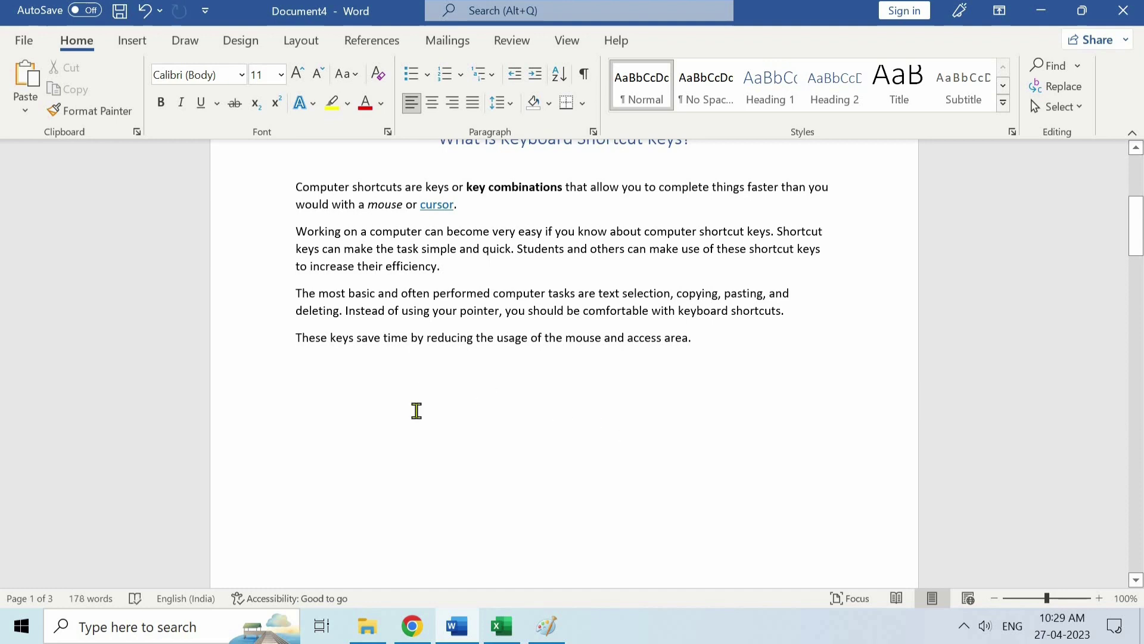